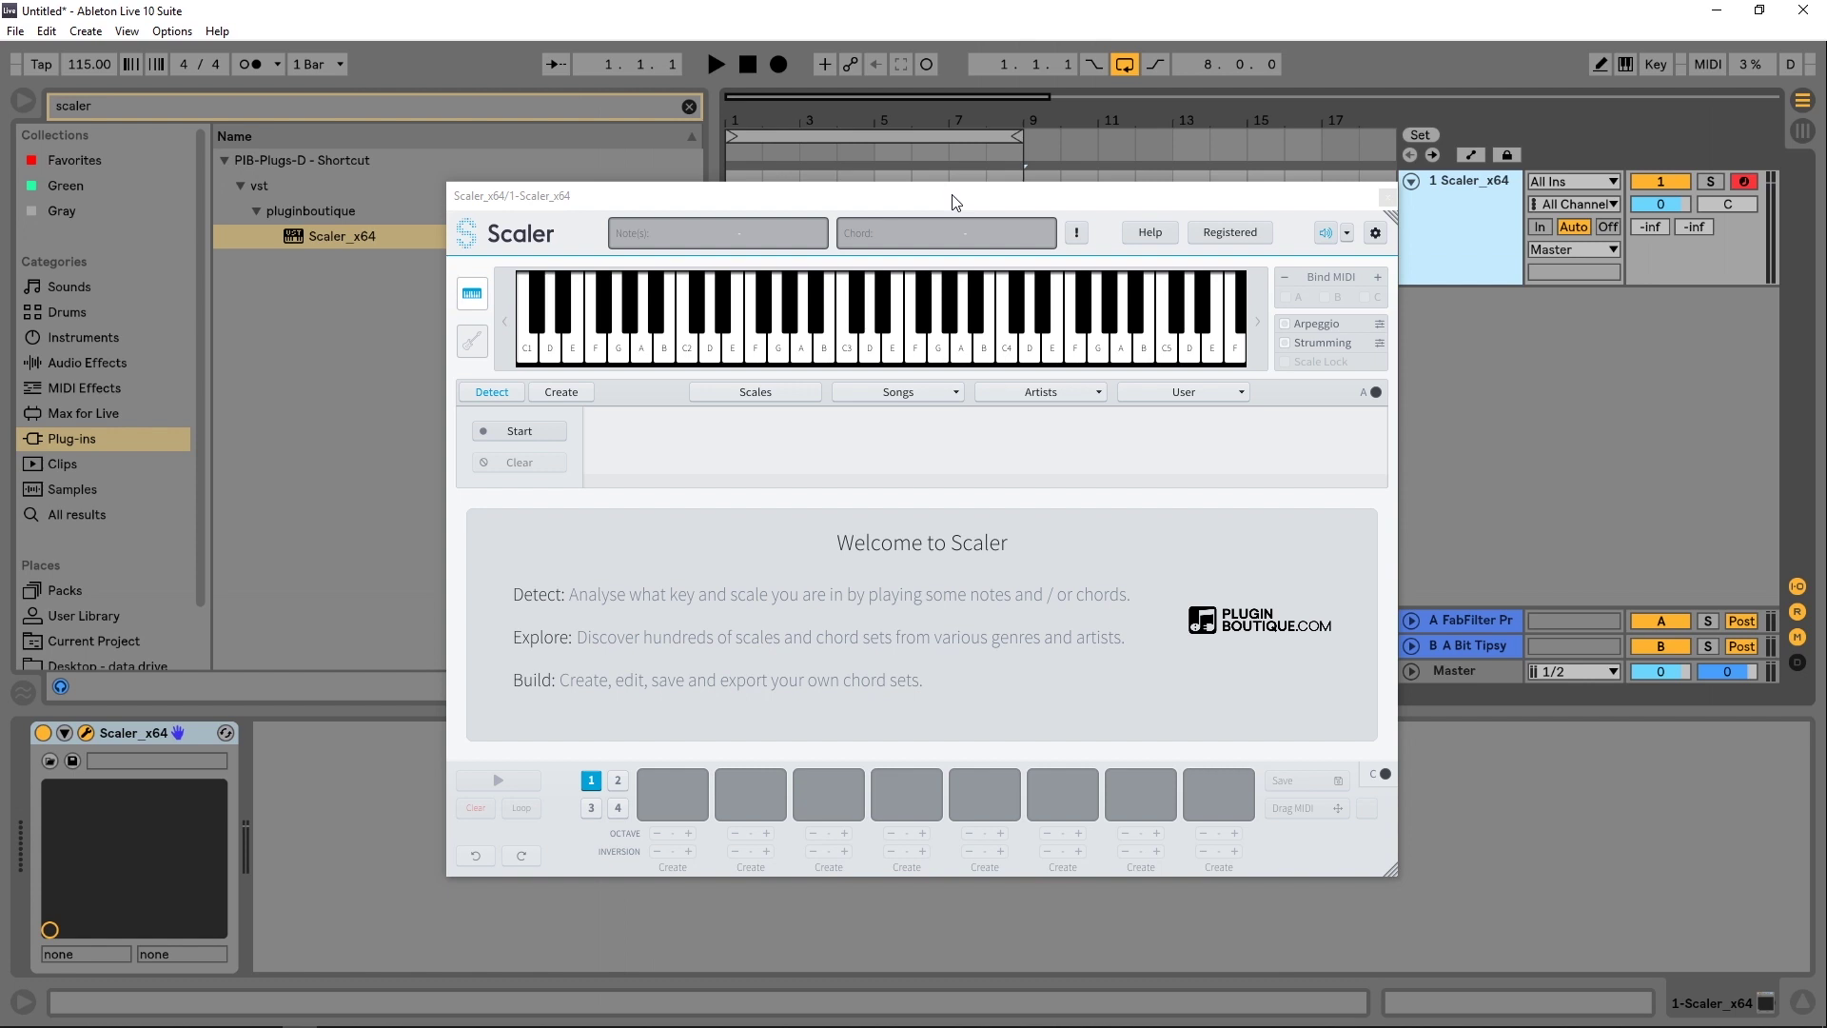
- Enable Scaler's strumming and switch its preview sound to Acoustic Guitar
{"action": "left_click", "coordinate": [1285, 344]}
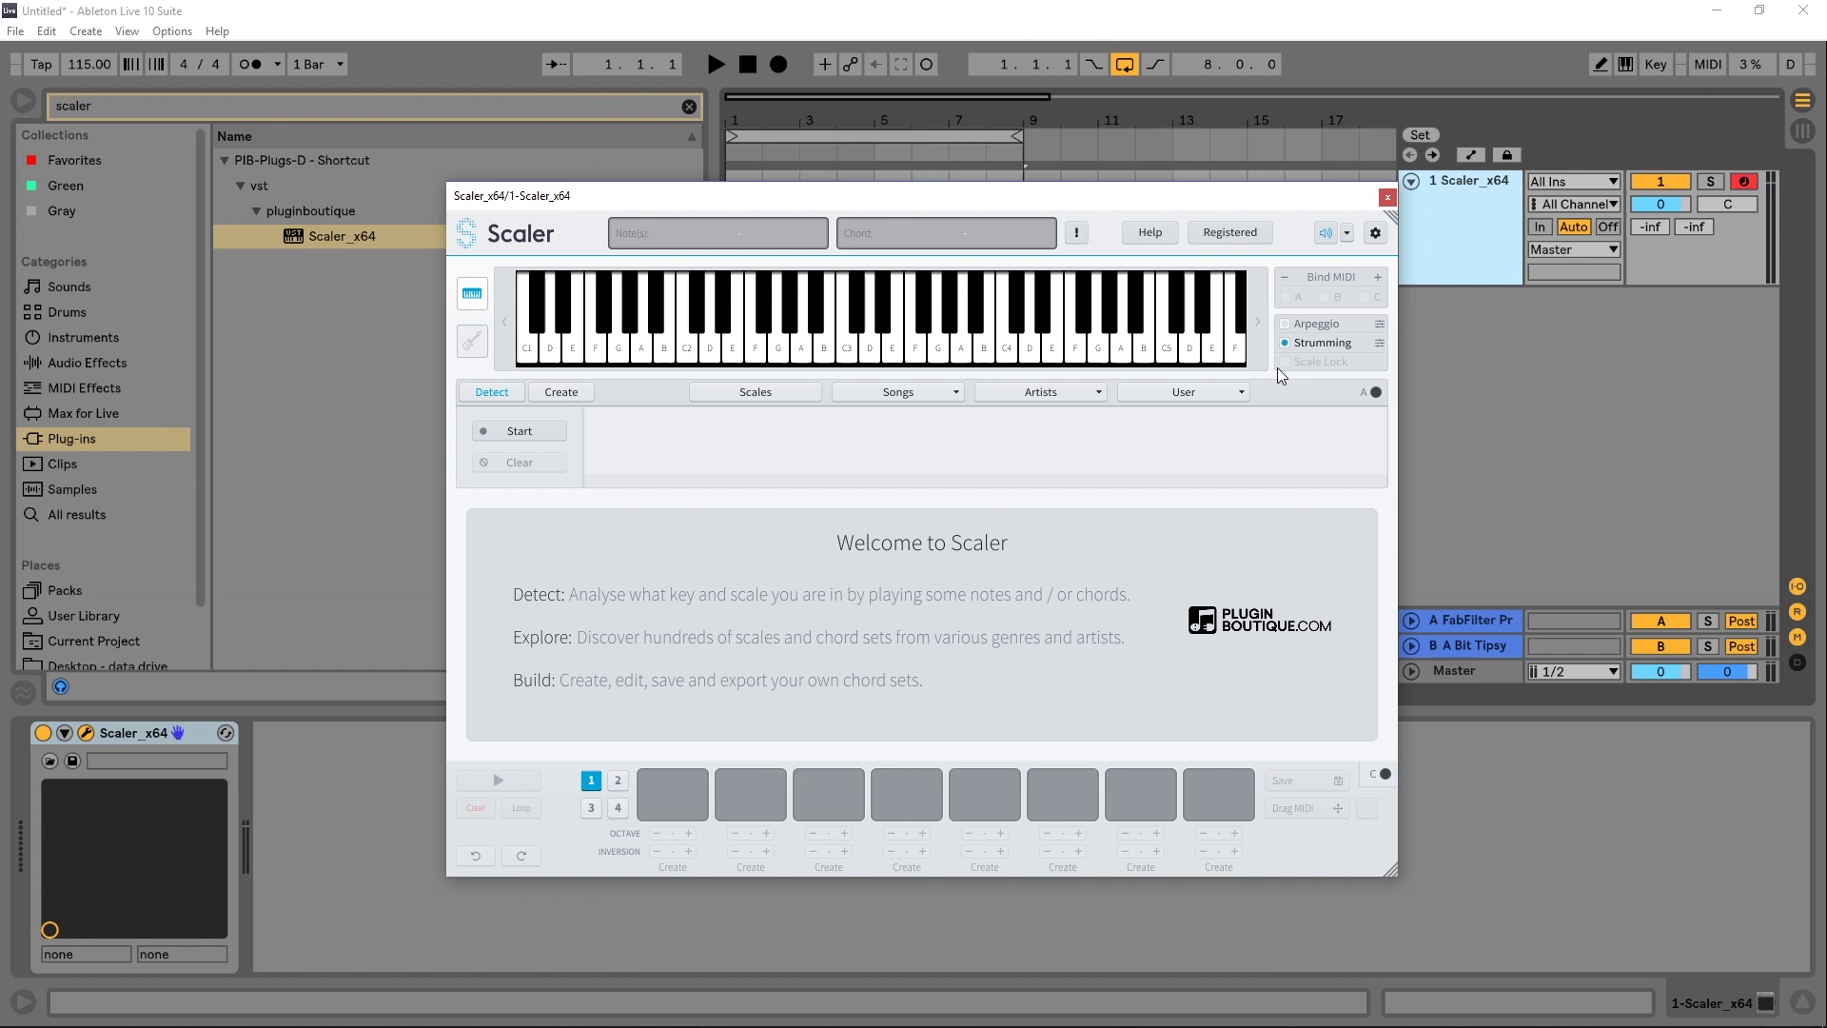
{"action": "left_click", "coordinate": [1349, 233]}
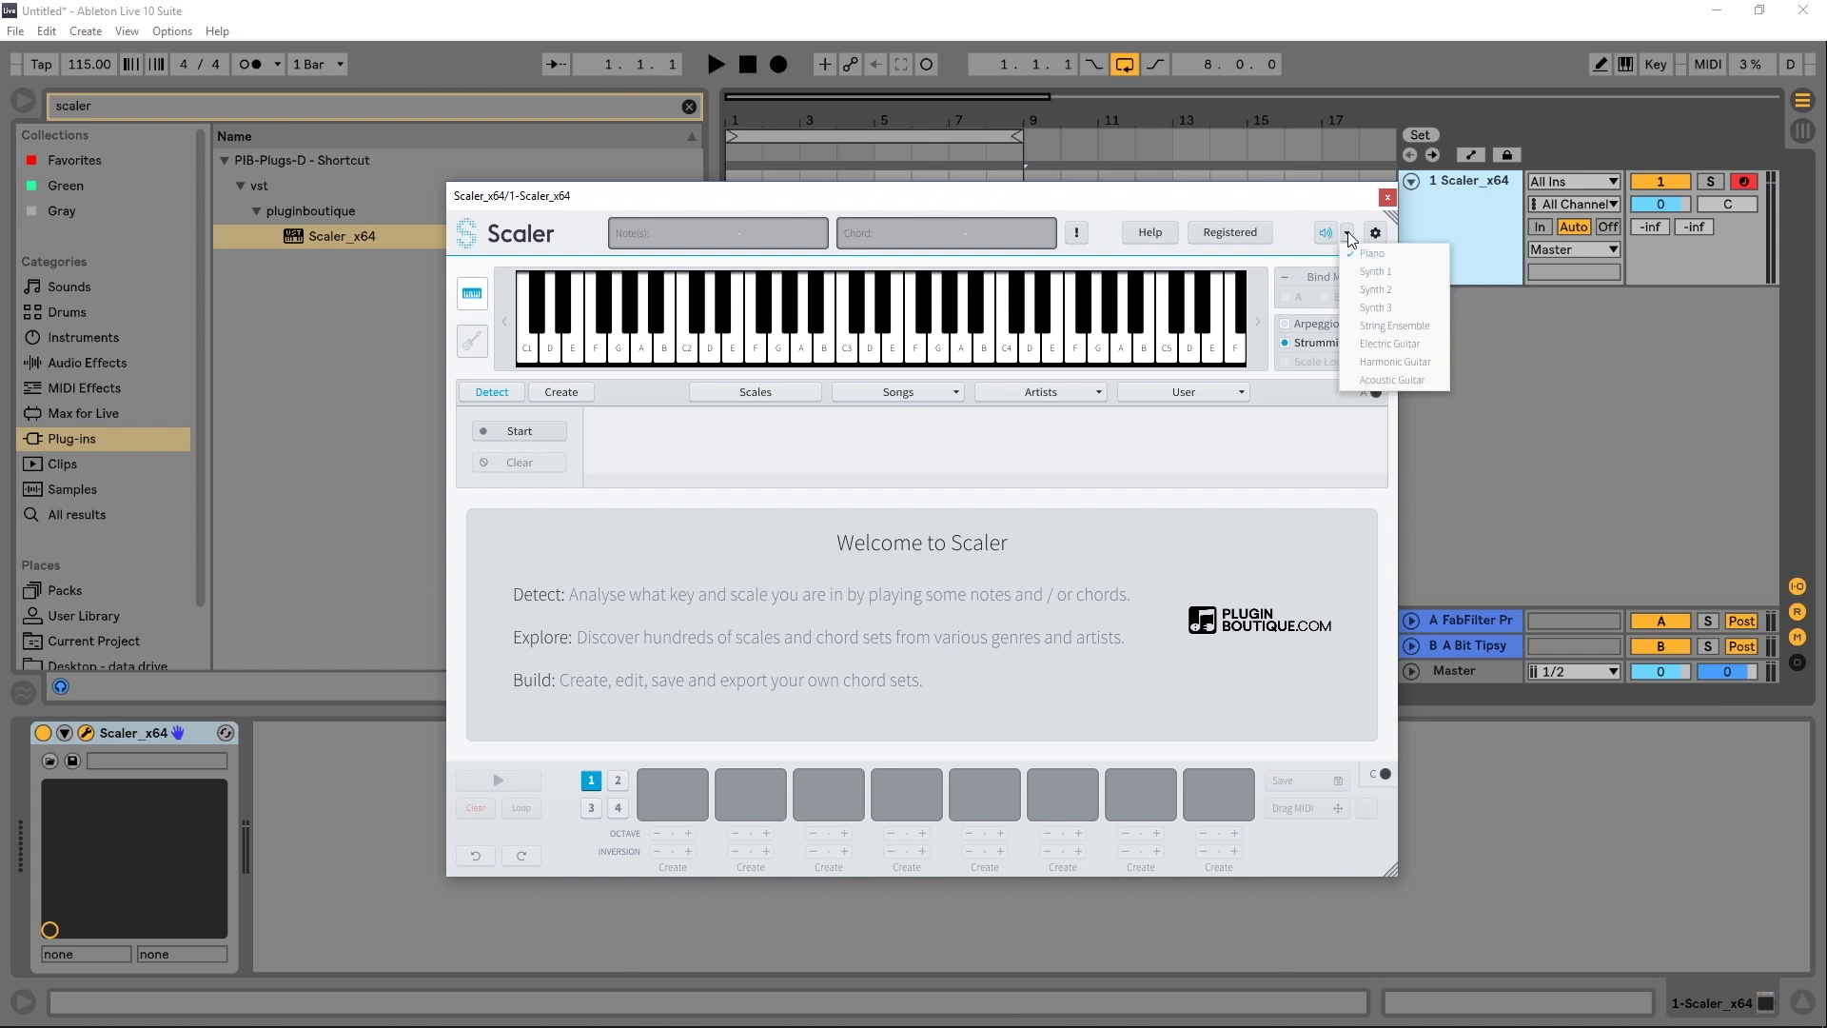
{"action": "left_click", "coordinate": [1374, 381]}
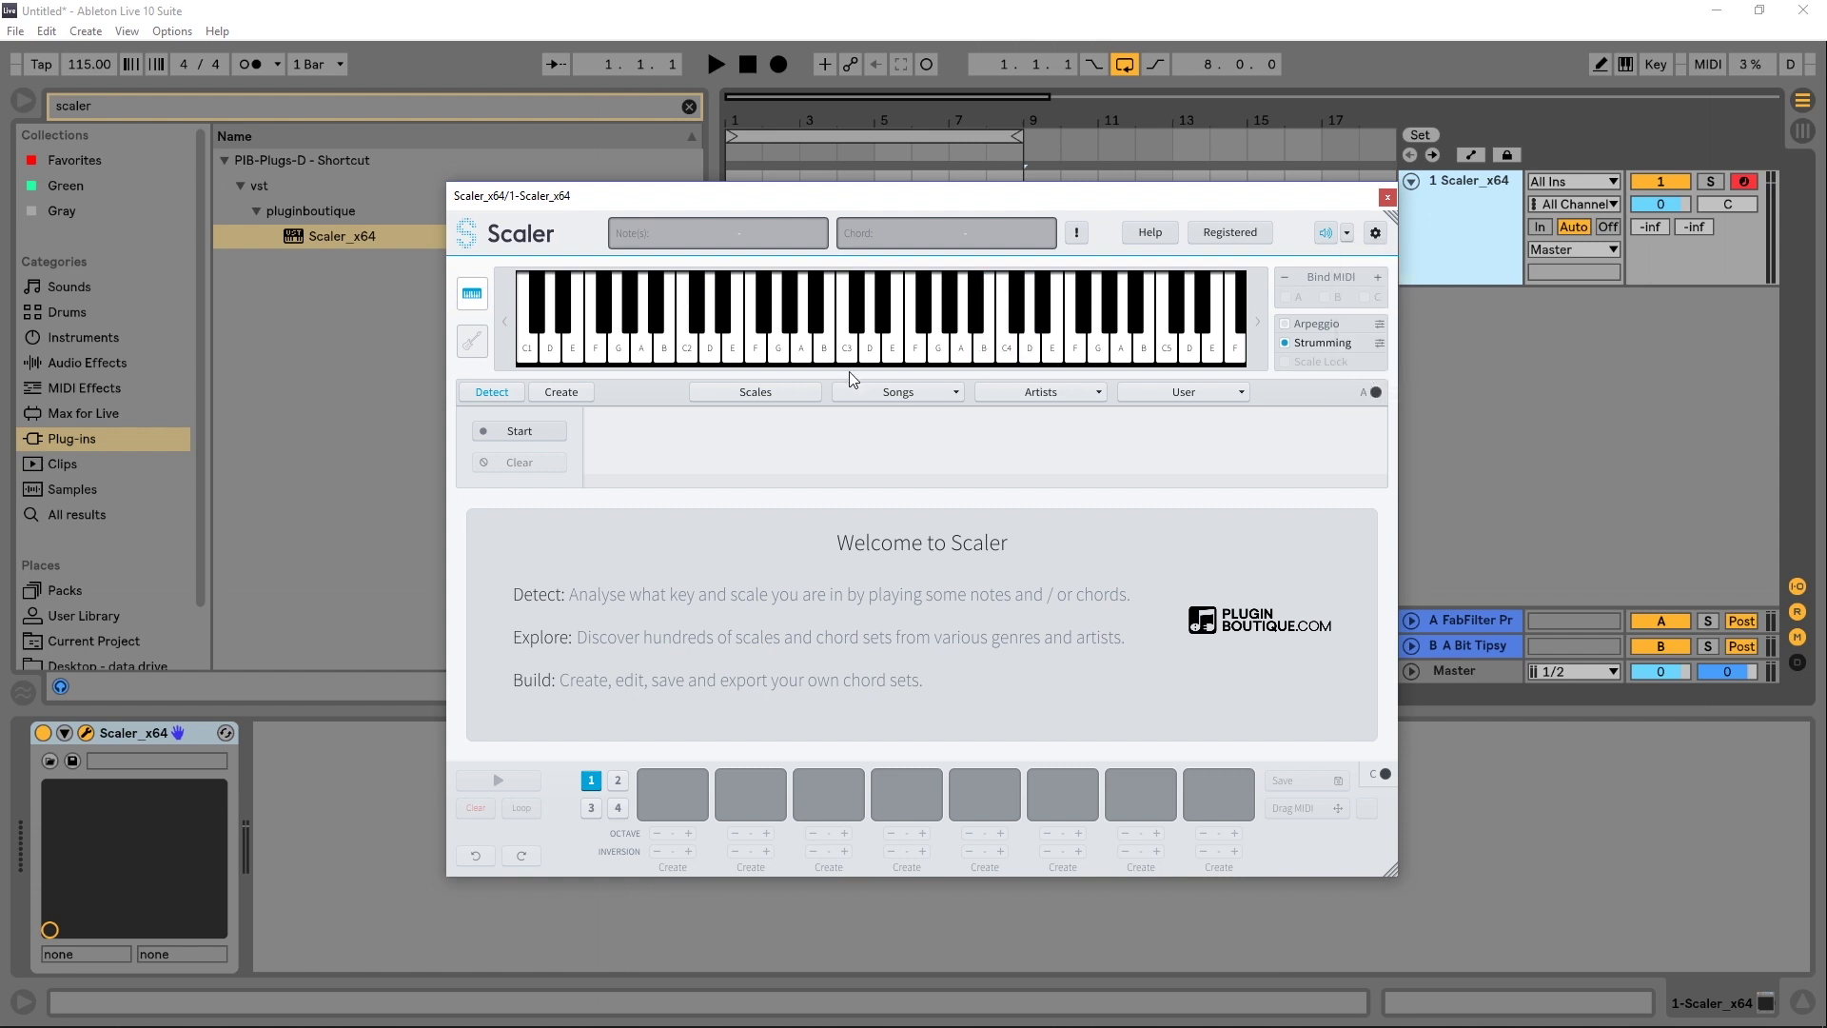
- Load the Rock 2 progression from Scaler's Rock song presets
{"action": "left_click", "coordinate": [889, 394]}
{"action": "mouse_move", "coordinate": [927, 731]}
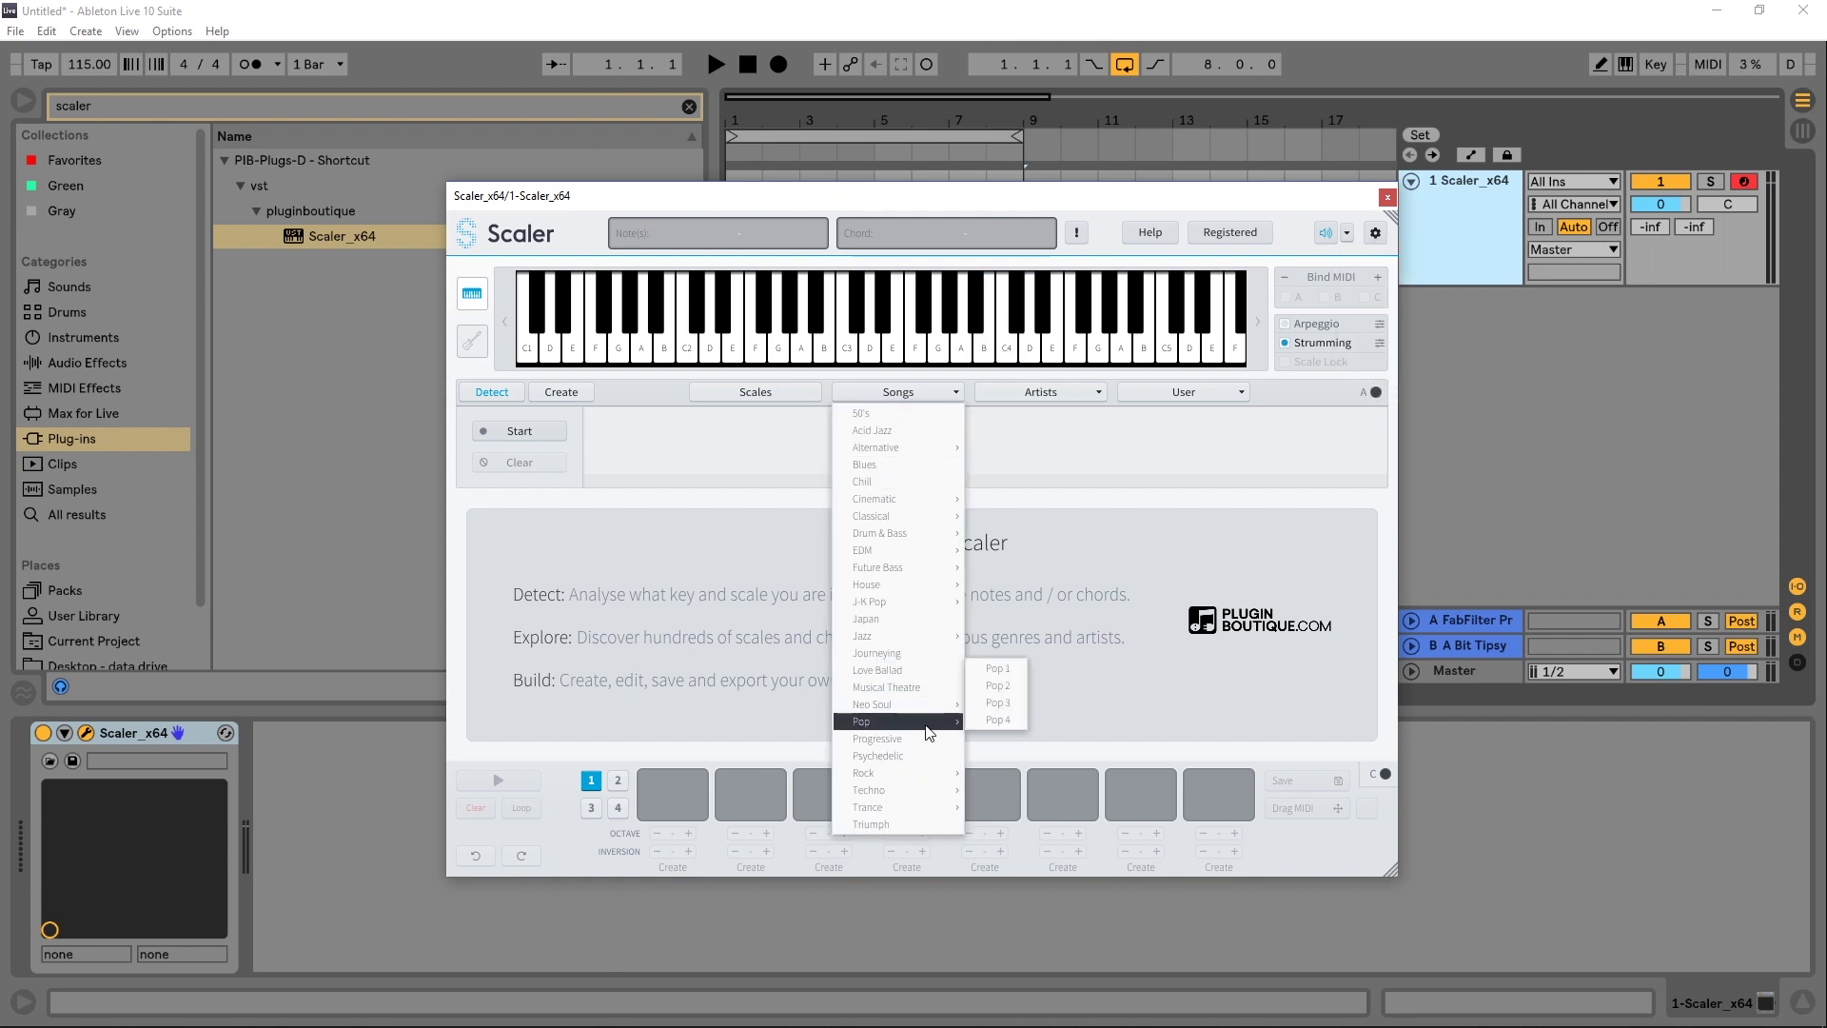
{"action": "mouse_move", "coordinate": [915, 775]}
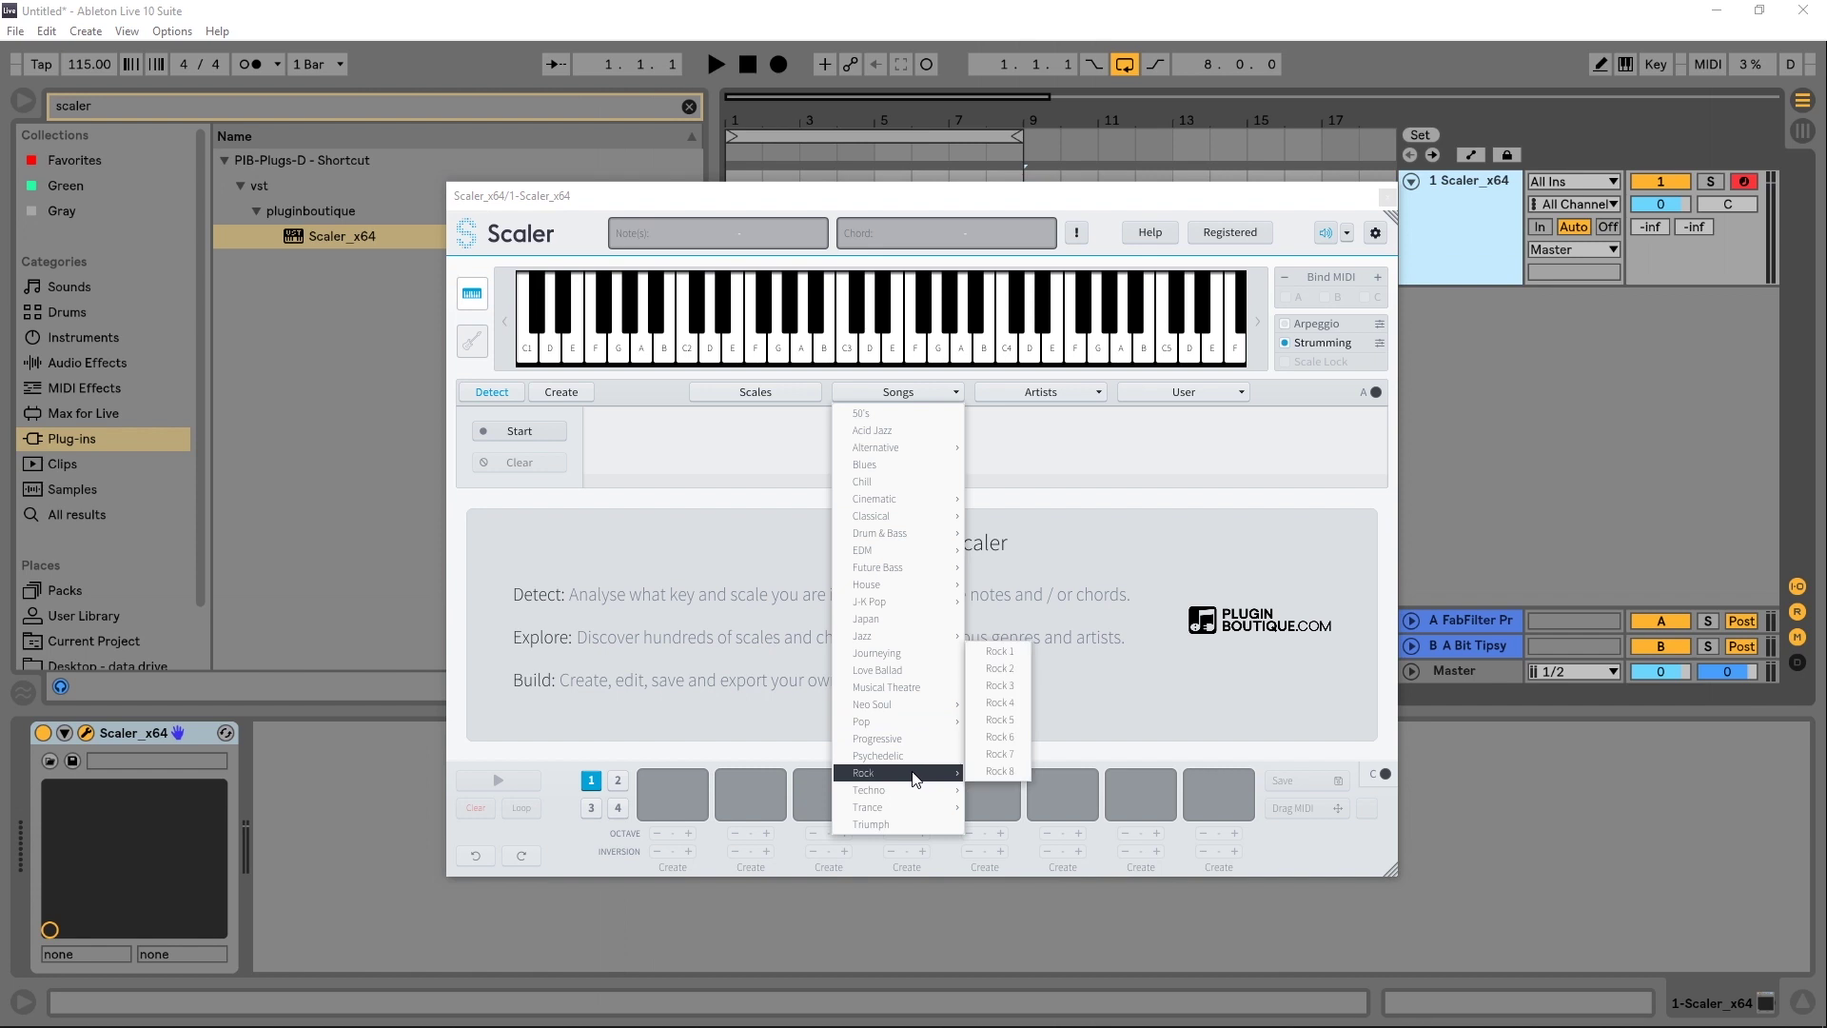
{"action": "left_click", "coordinate": [1003, 668]}
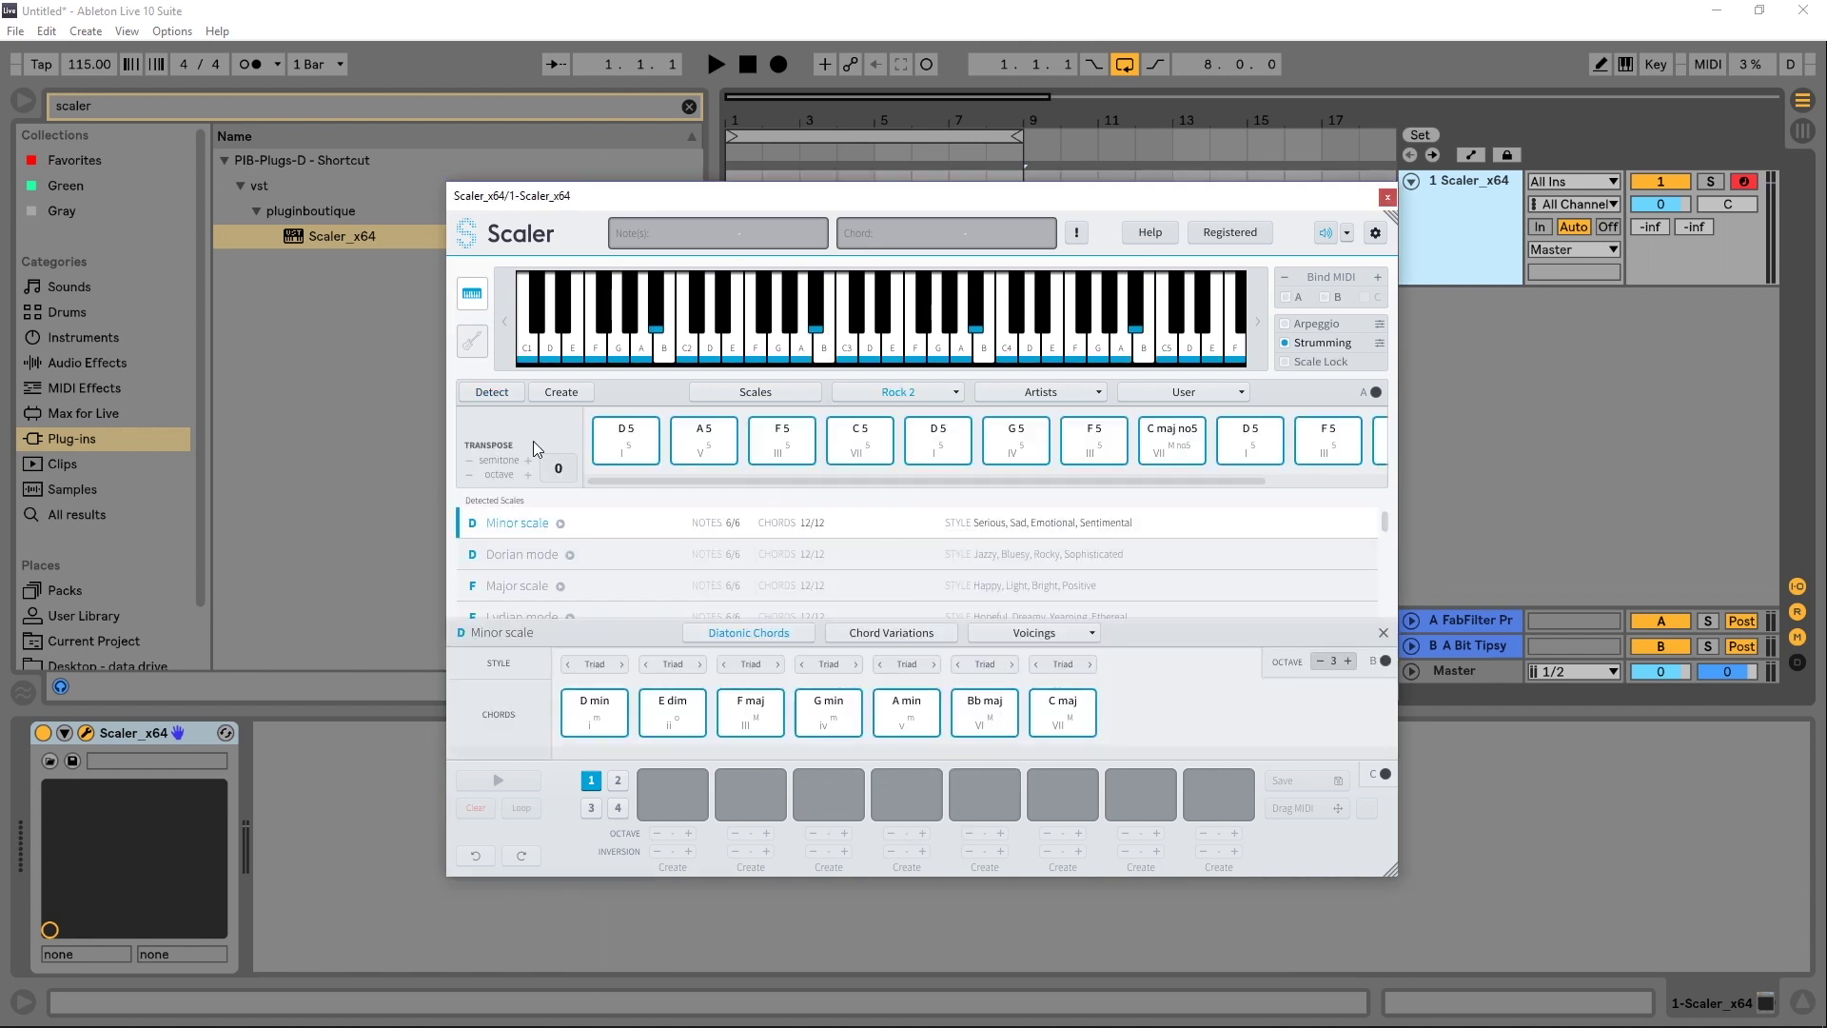
- Audition the strummed D5 chord several times
{"action": "left_click", "coordinate": [623, 435]}
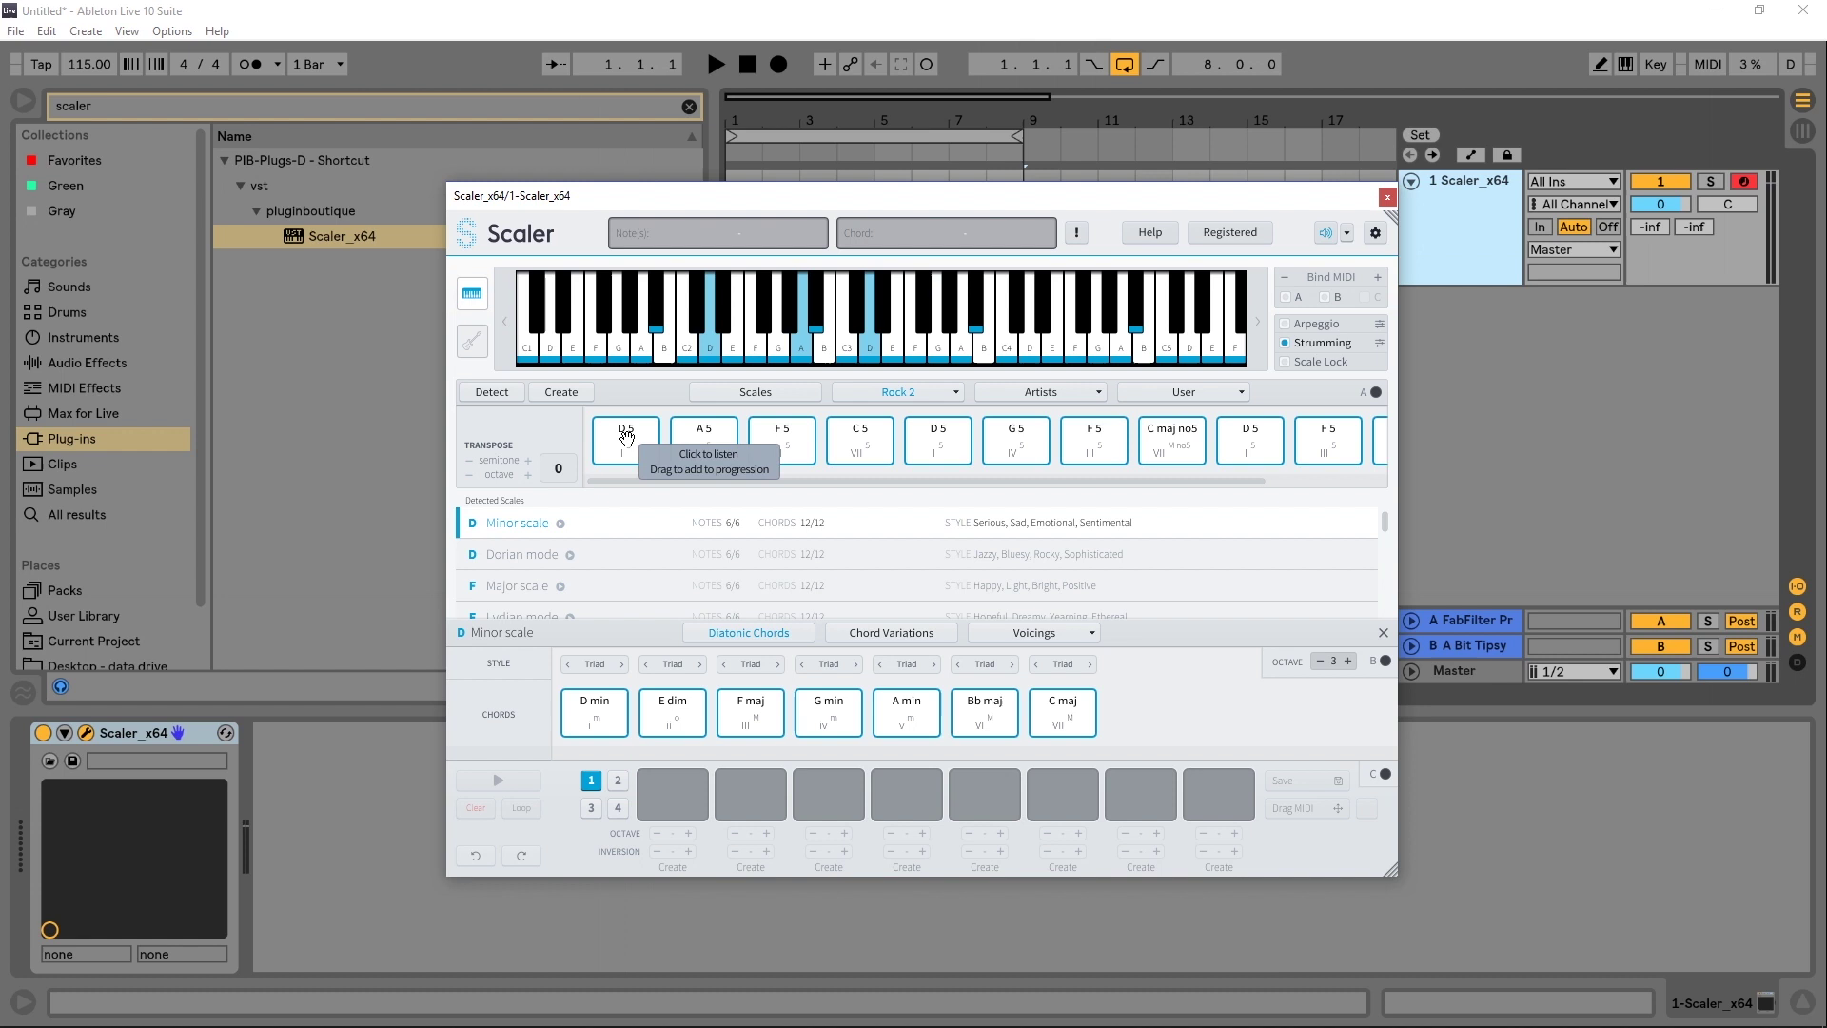
{"action": "left_click", "coordinate": [625, 436]}
{"action": "left_click", "coordinate": [625, 436]}
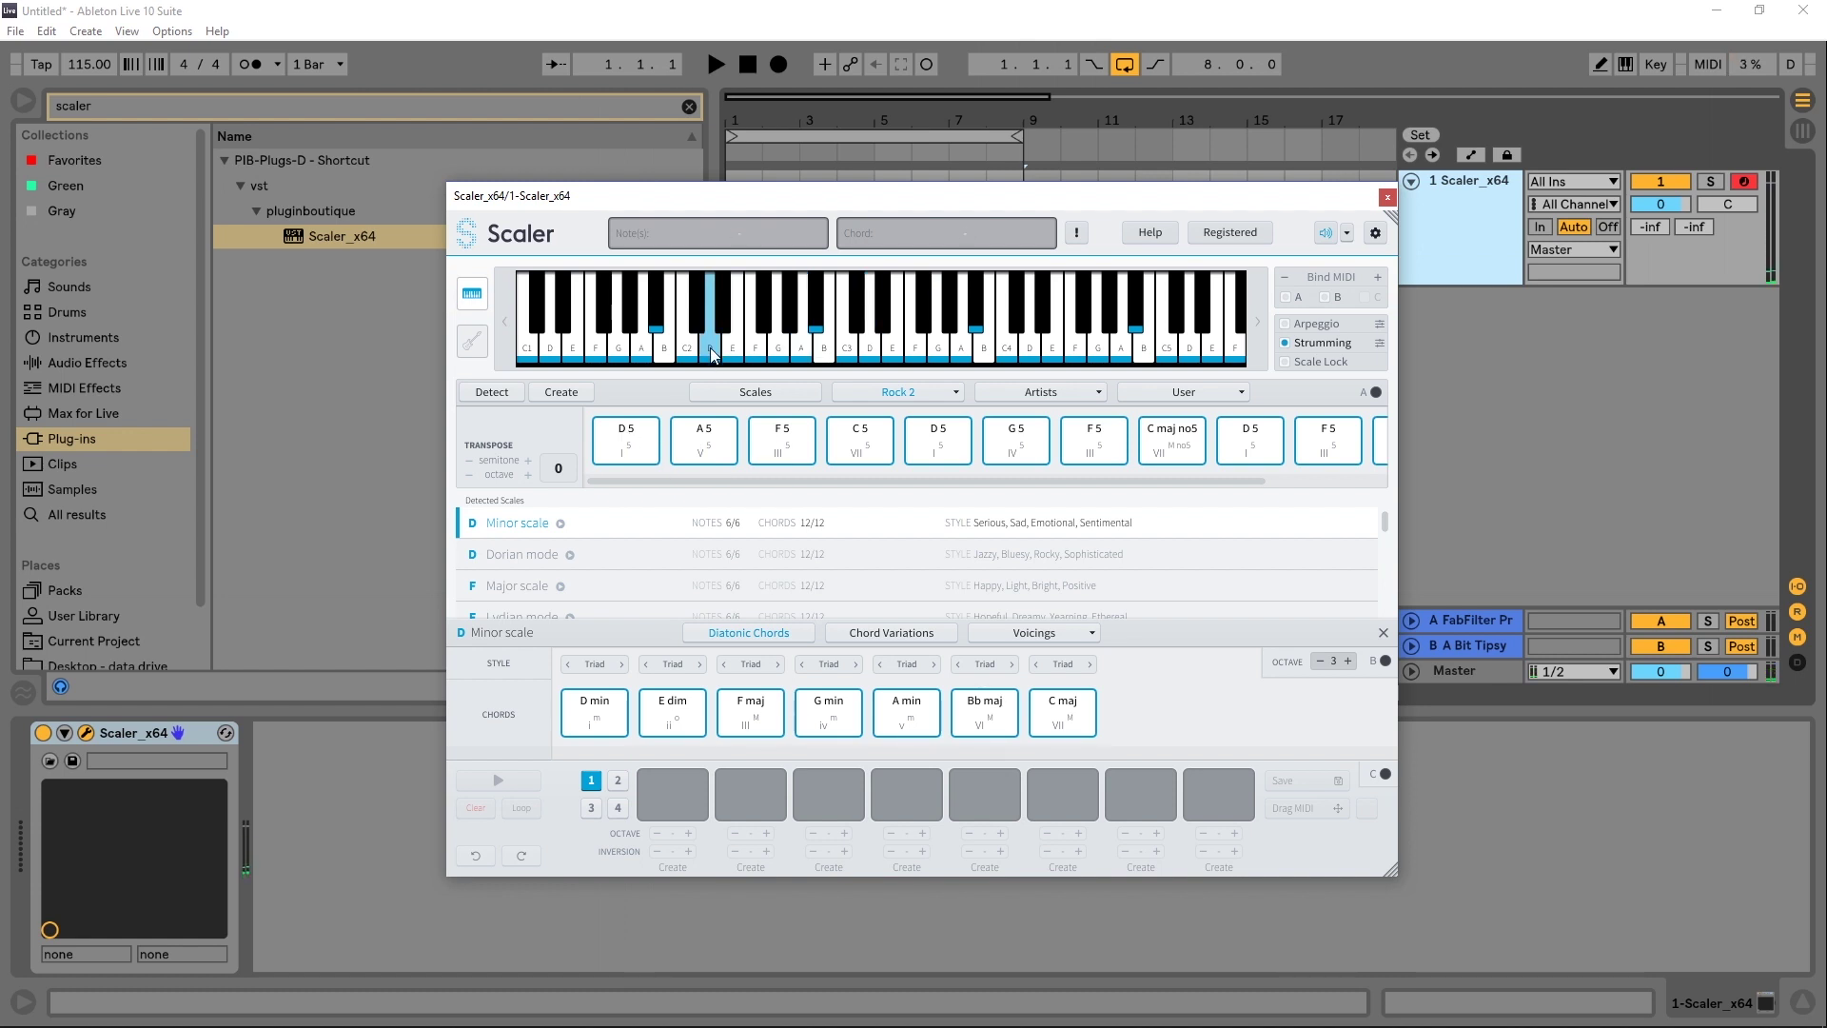
{"action": "left_click", "coordinate": [623, 438]}
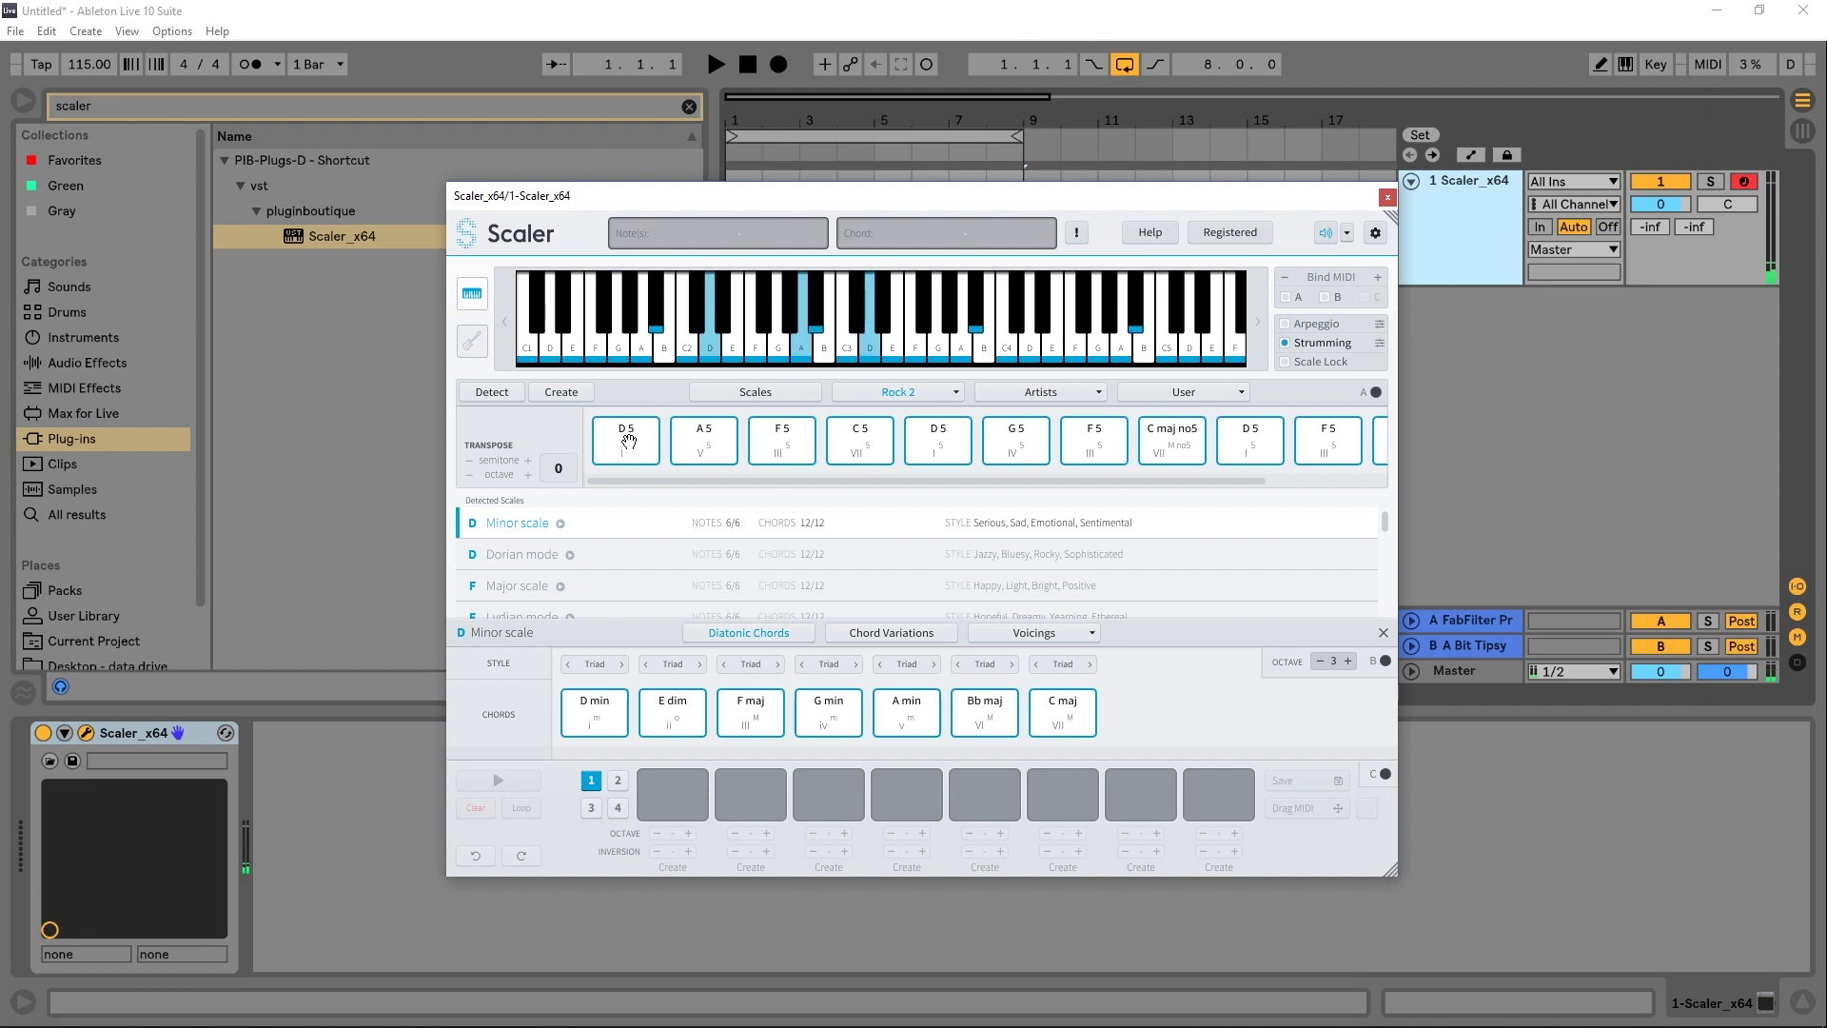
- Try the Medium and then Slow strumming profiles, auditioning D5 after each
{"action": "left_click", "coordinate": [1380, 344]}
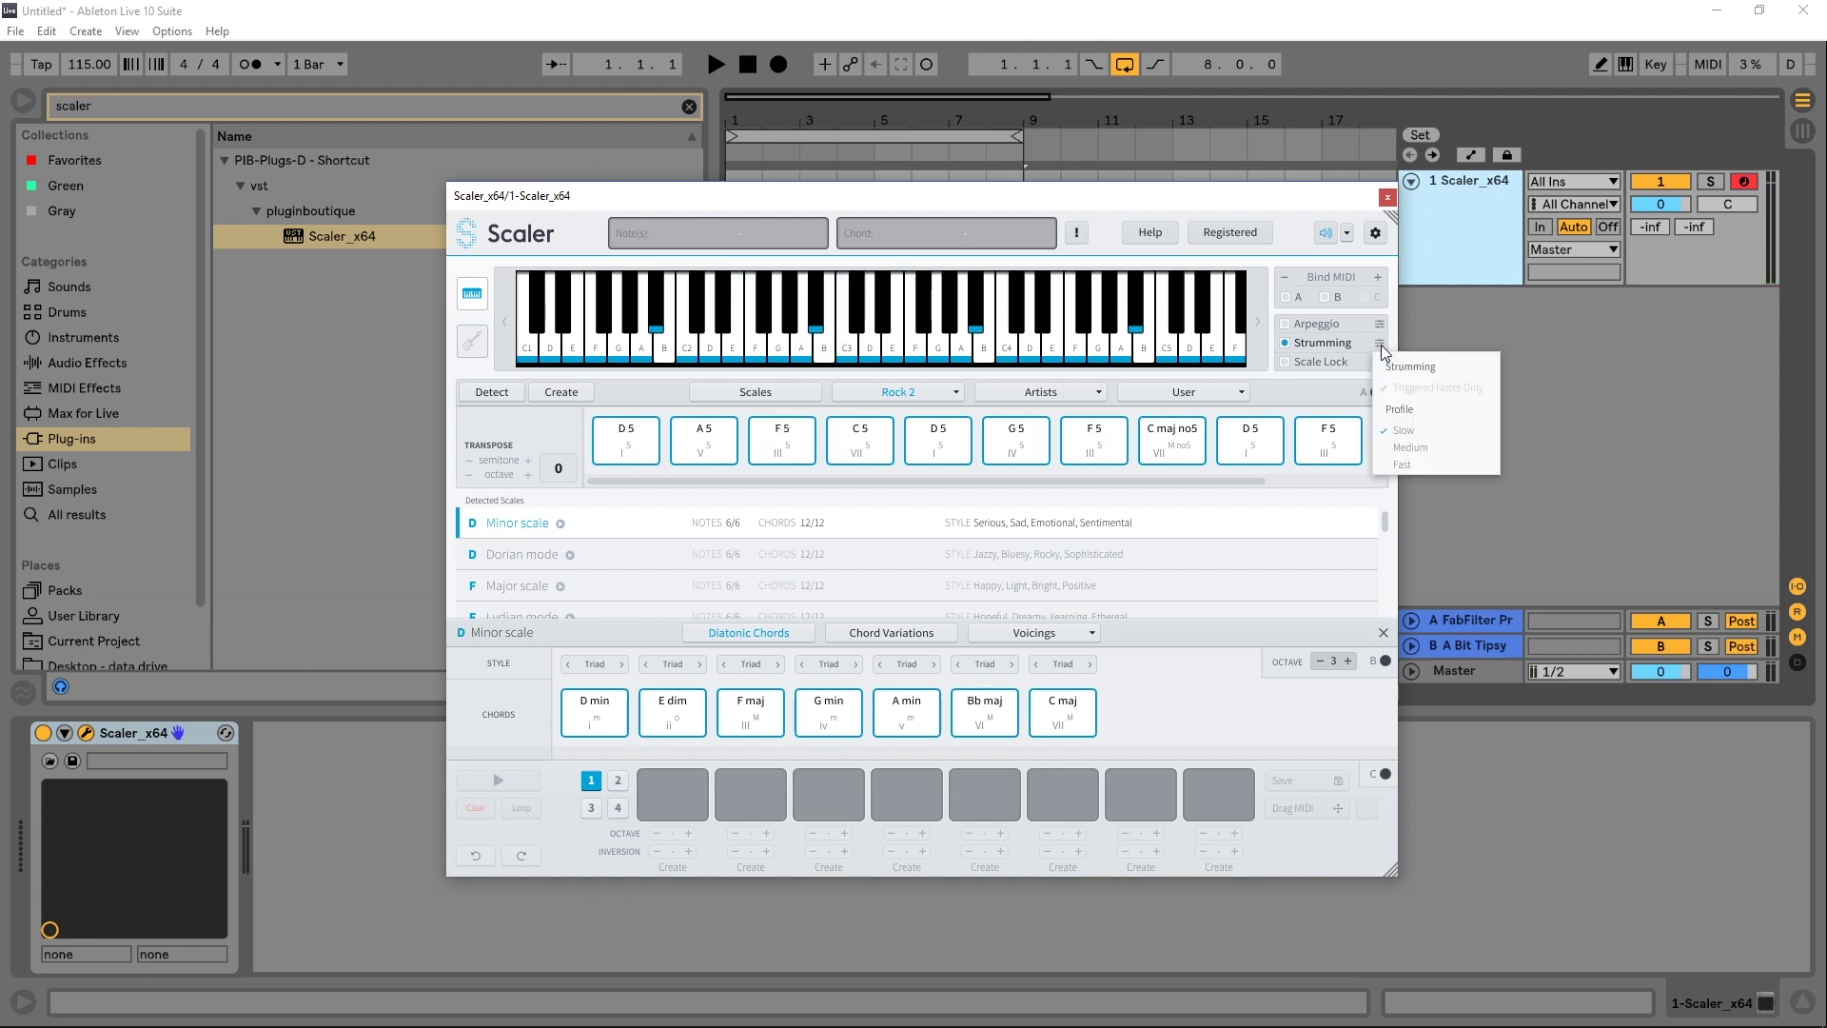
{"action": "left_click", "coordinate": [1409, 447]}
{"action": "left_click", "coordinate": [626, 435]}
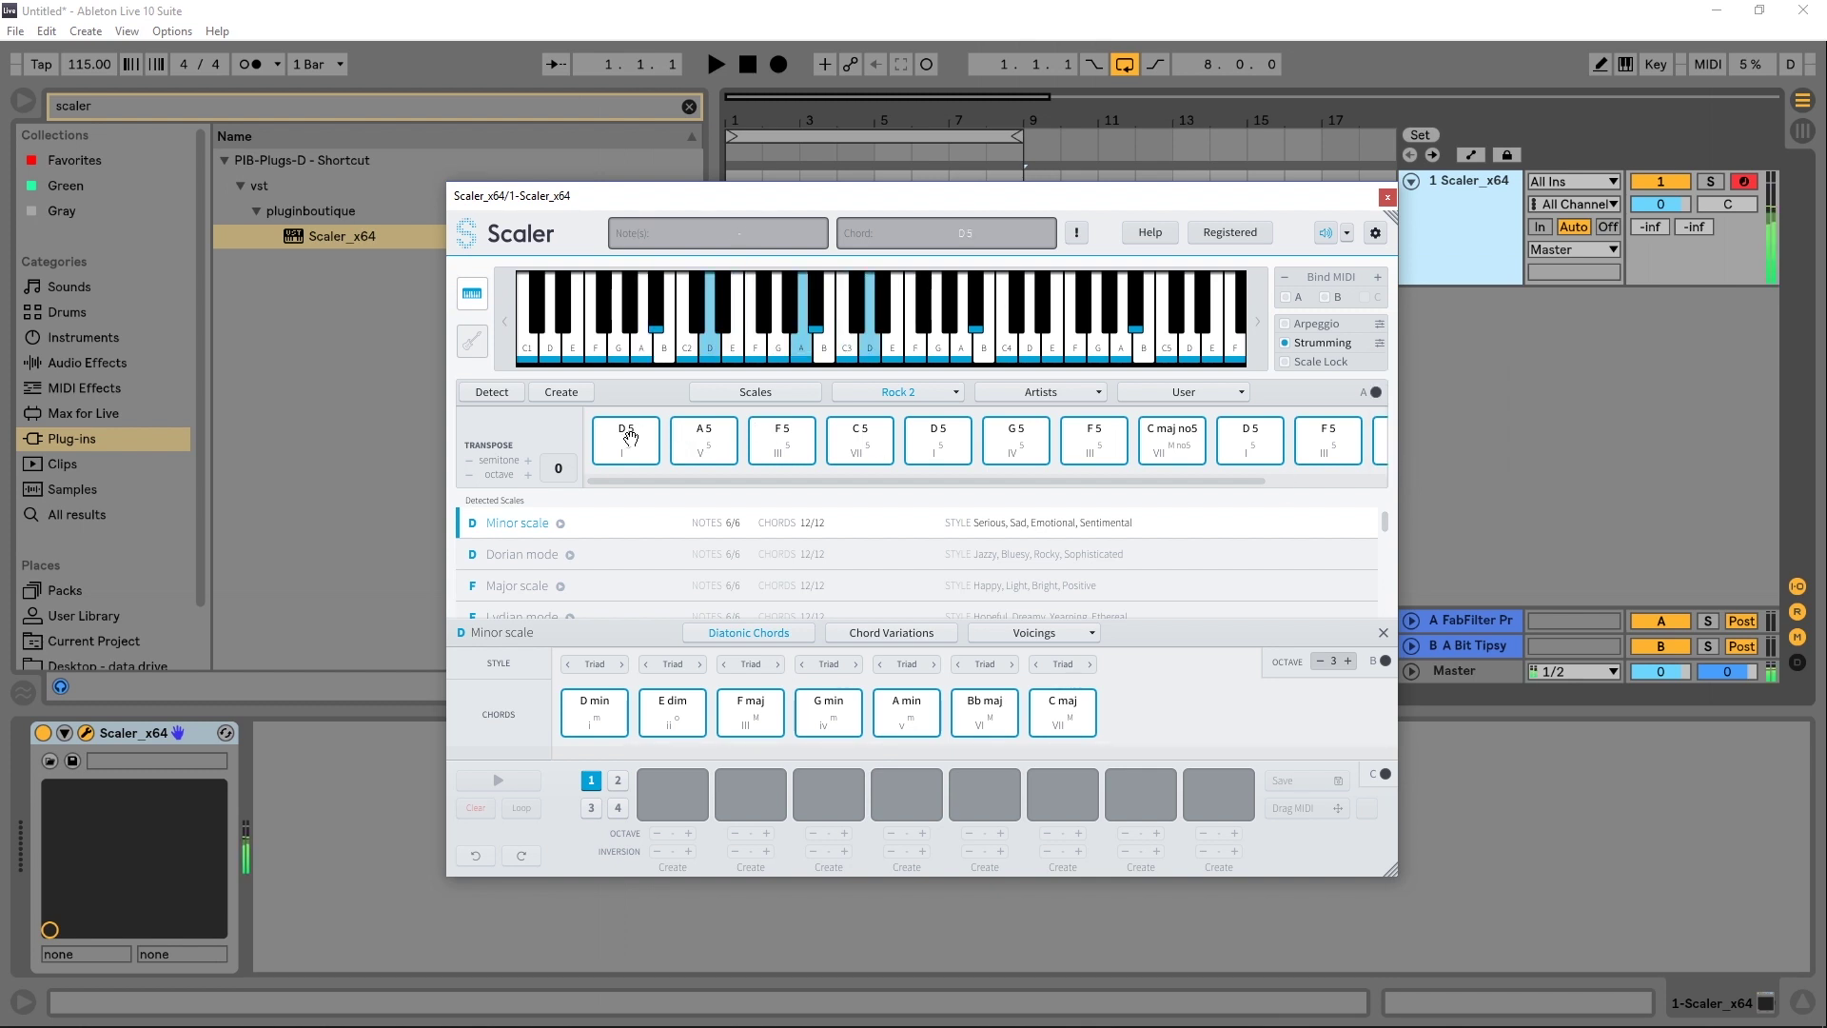
{"action": "left_click", "coordinate": [1379, 345]}
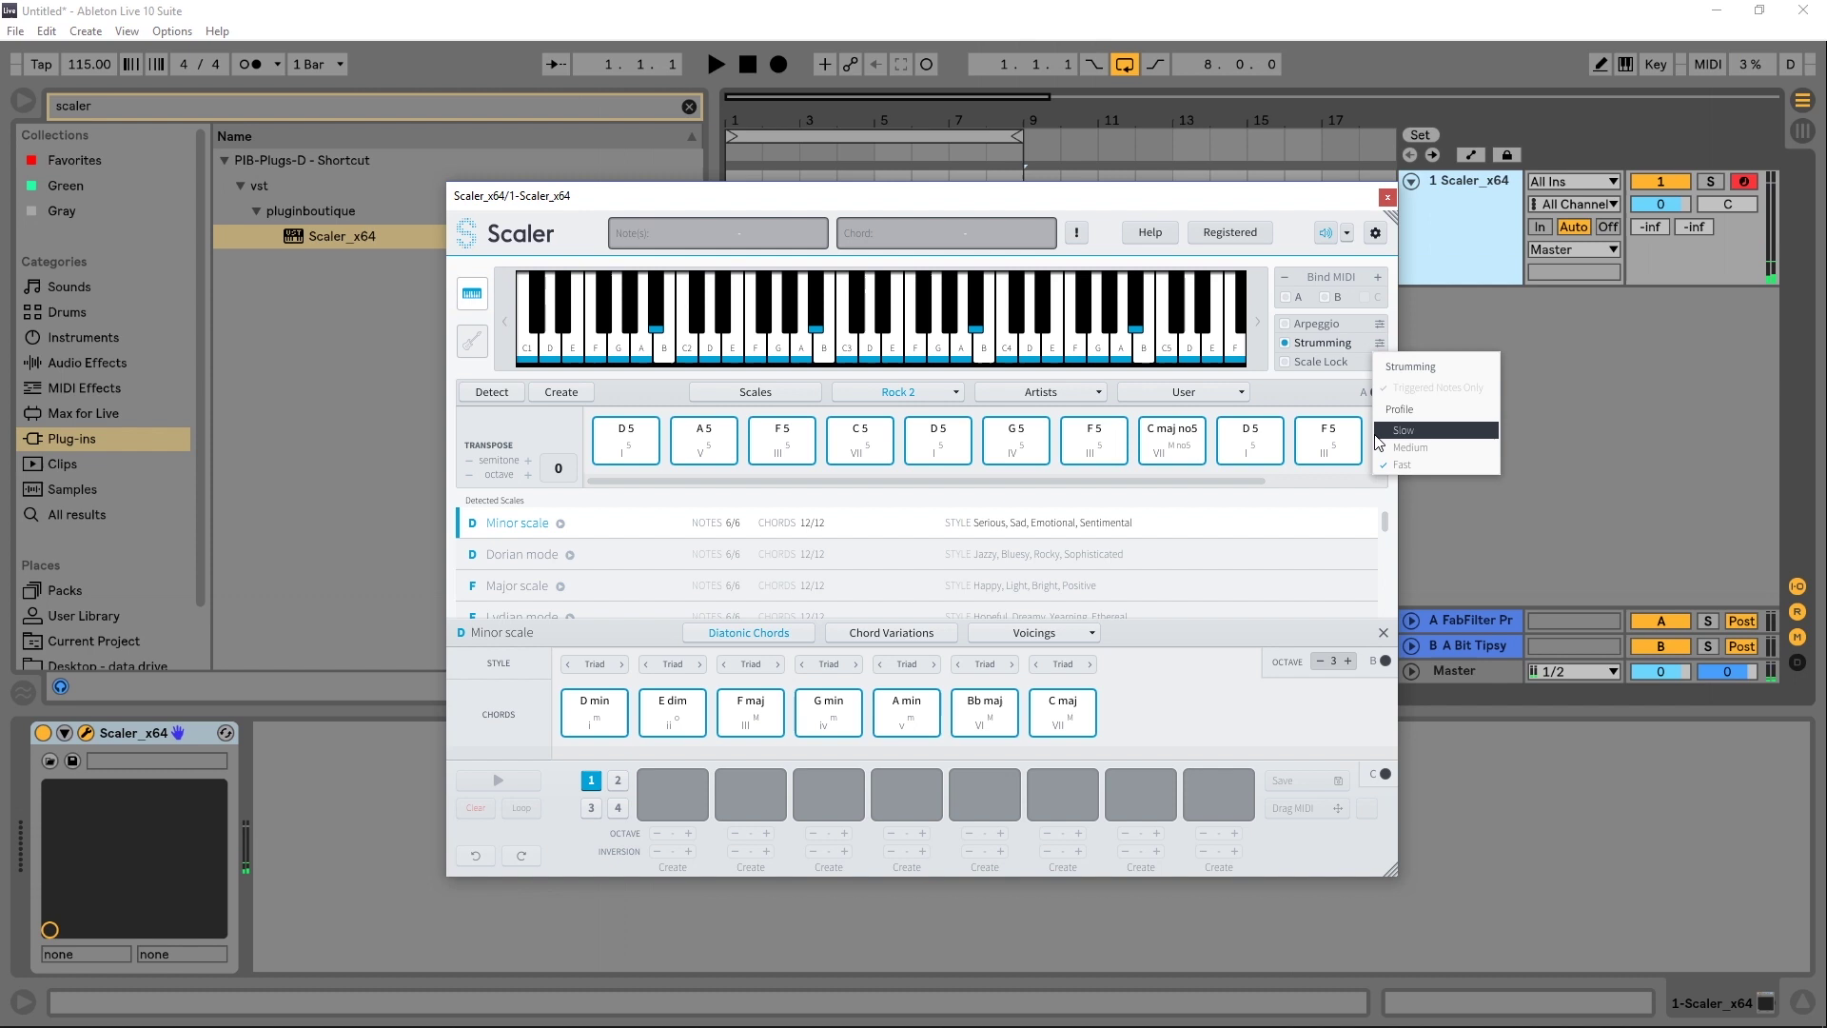
{"action": "left_click", "coordinate": [1409, 429]}
{"action": "left_click", "coordinate": [626, 440]}
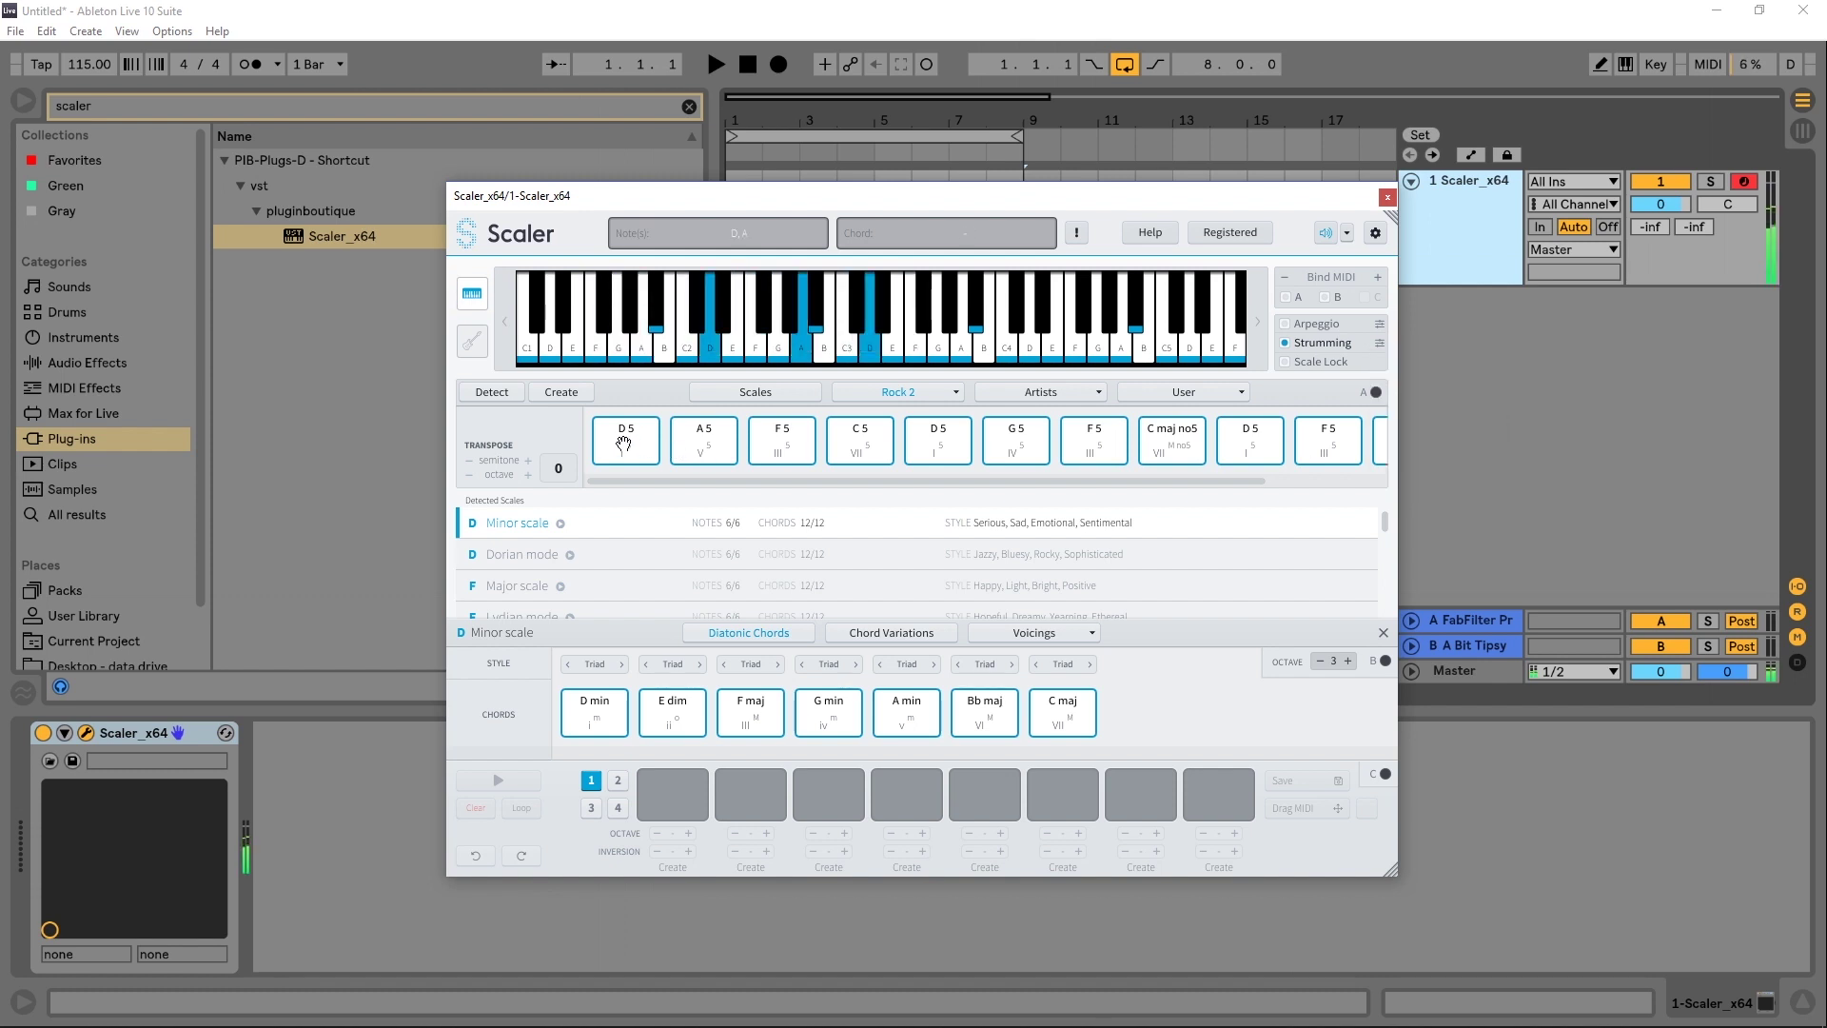
- Pick another strumming speed and play the D5 chord twice with it
{"action": "left_click", "coordinate": [1380, 344]}
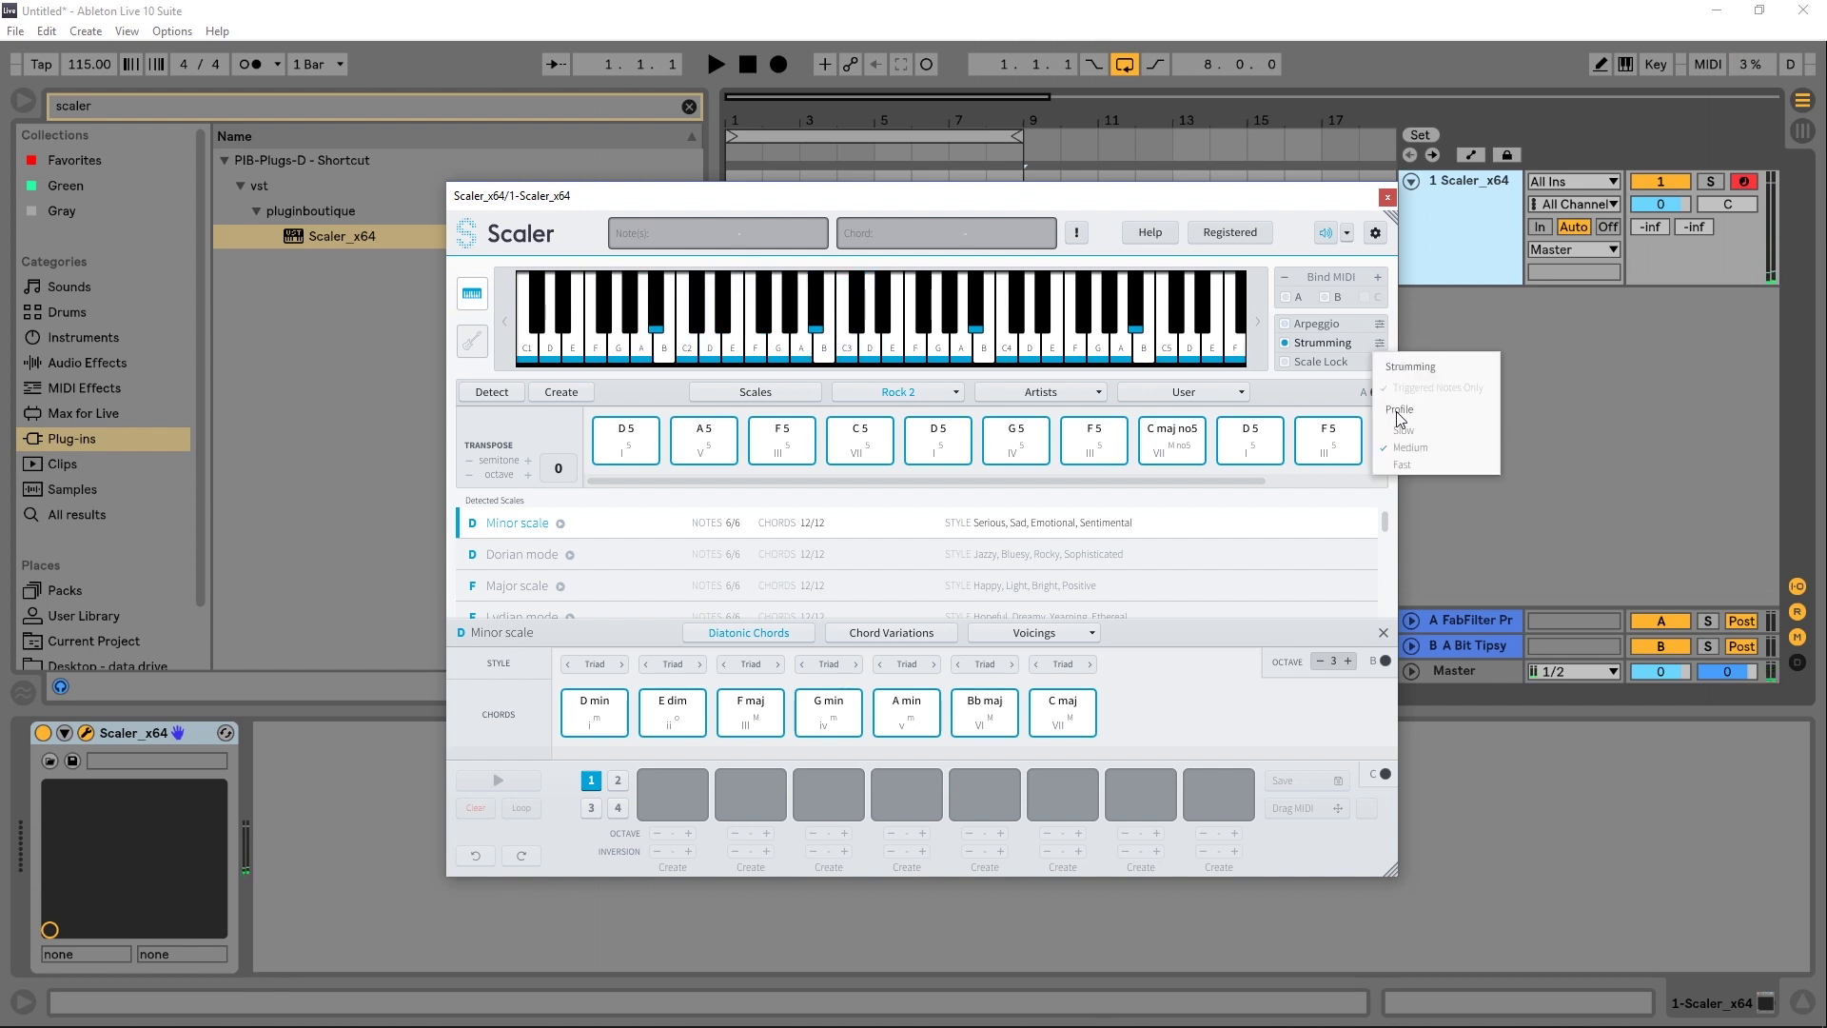
{"action": "left_click", "coordinate": [1398, 426]}
{"action": "left_click", "coordinate": [626, 439]}
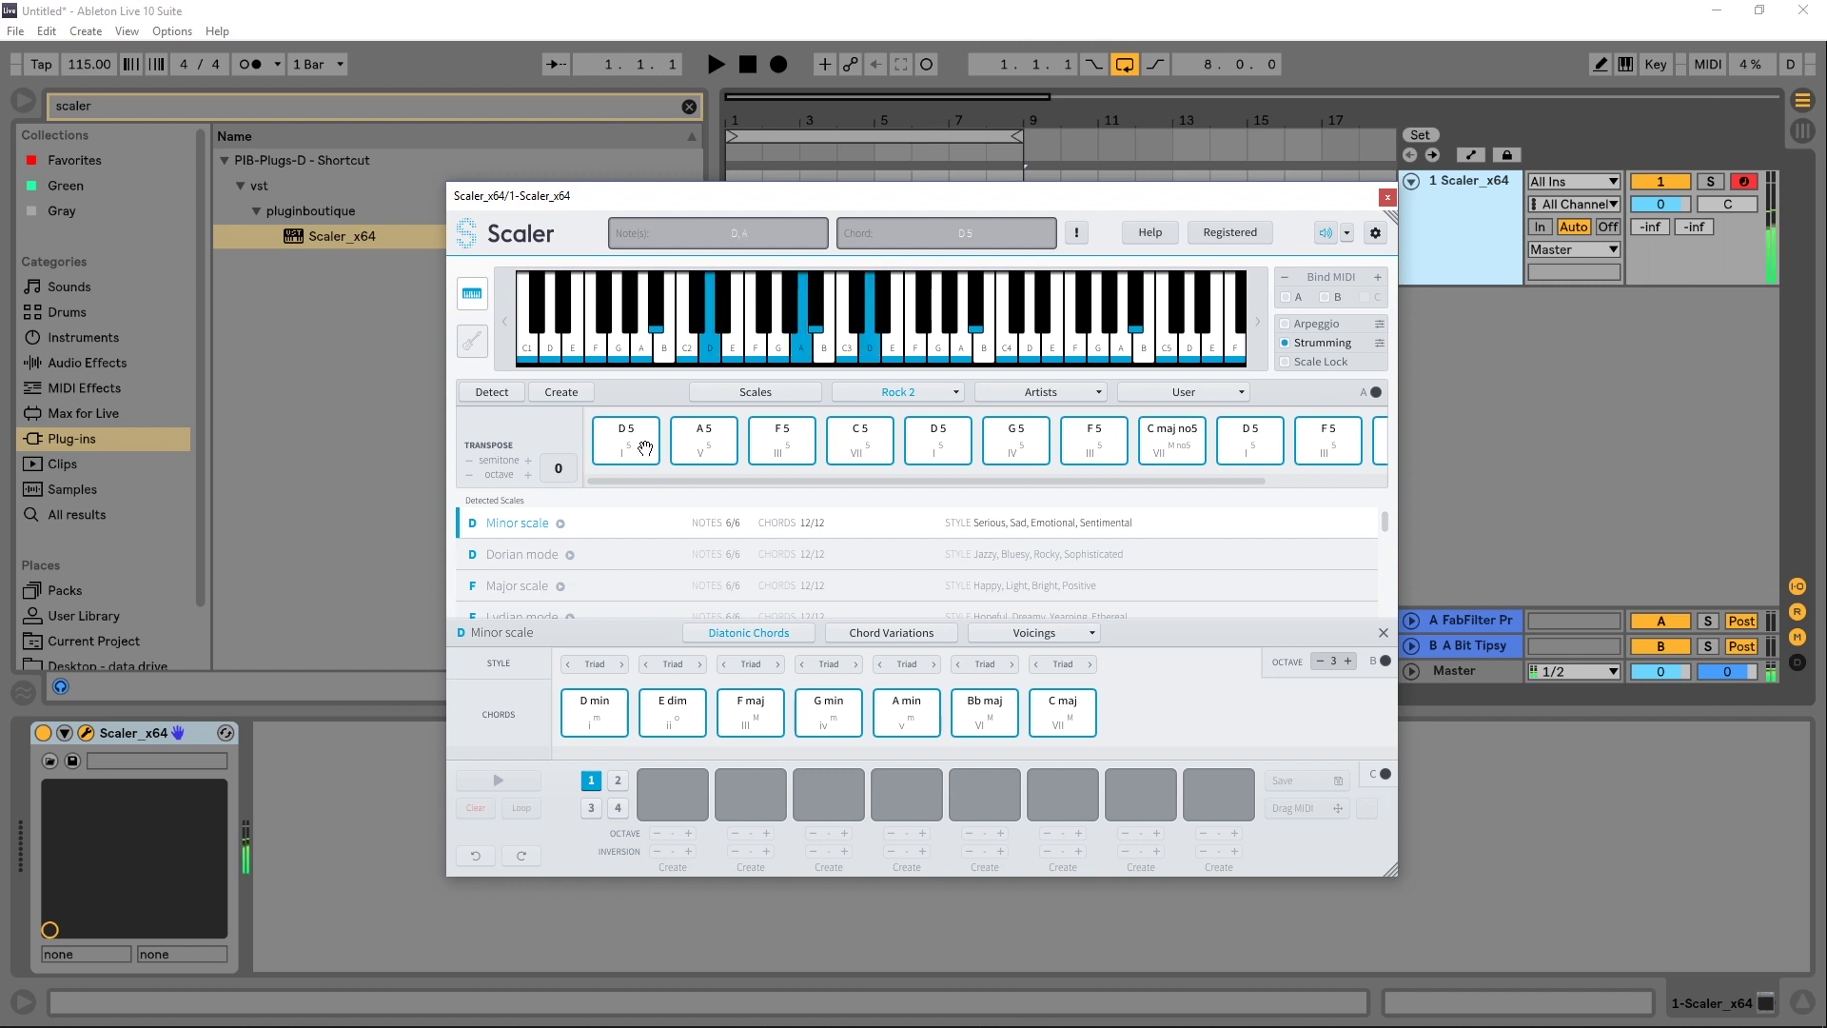
{"action": "left_click", "coordinate": [645, 447]}
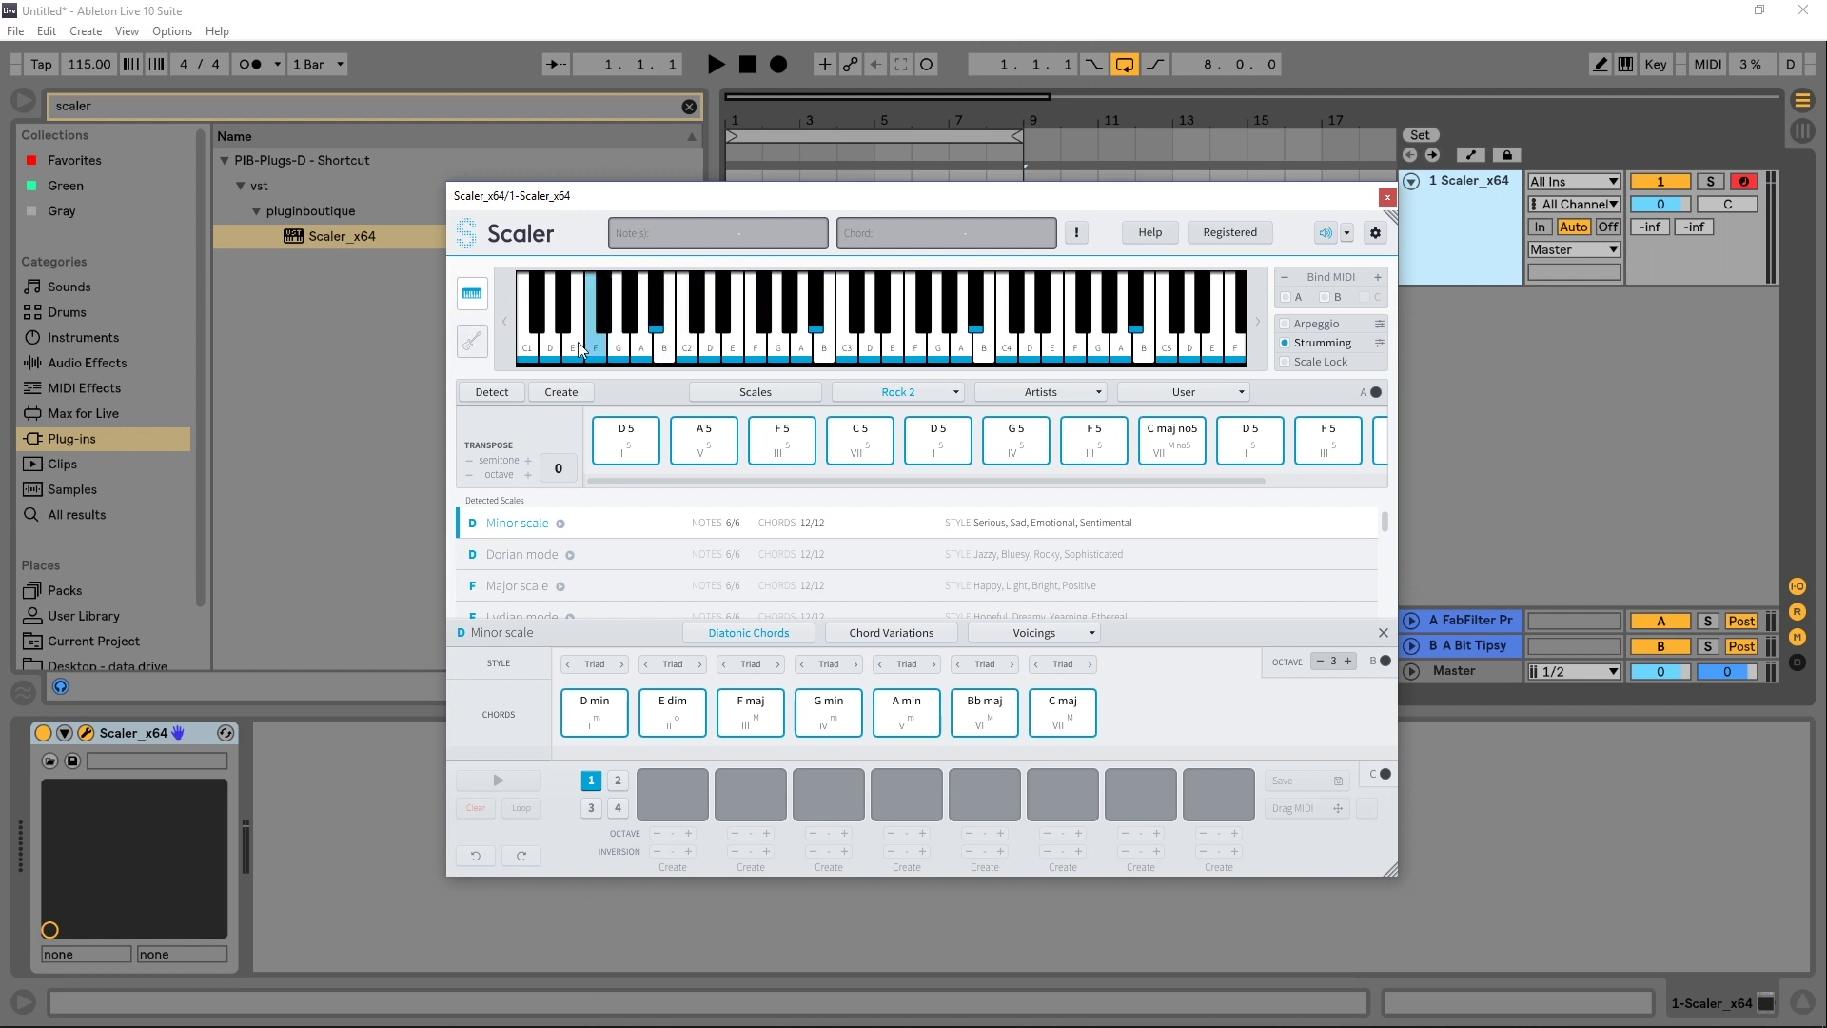
- Show Scaler's guitar fretboard and audition notes C and A, then the C5 and F5 chords
{"action": "left_click", "coordinate": [473, 342]}
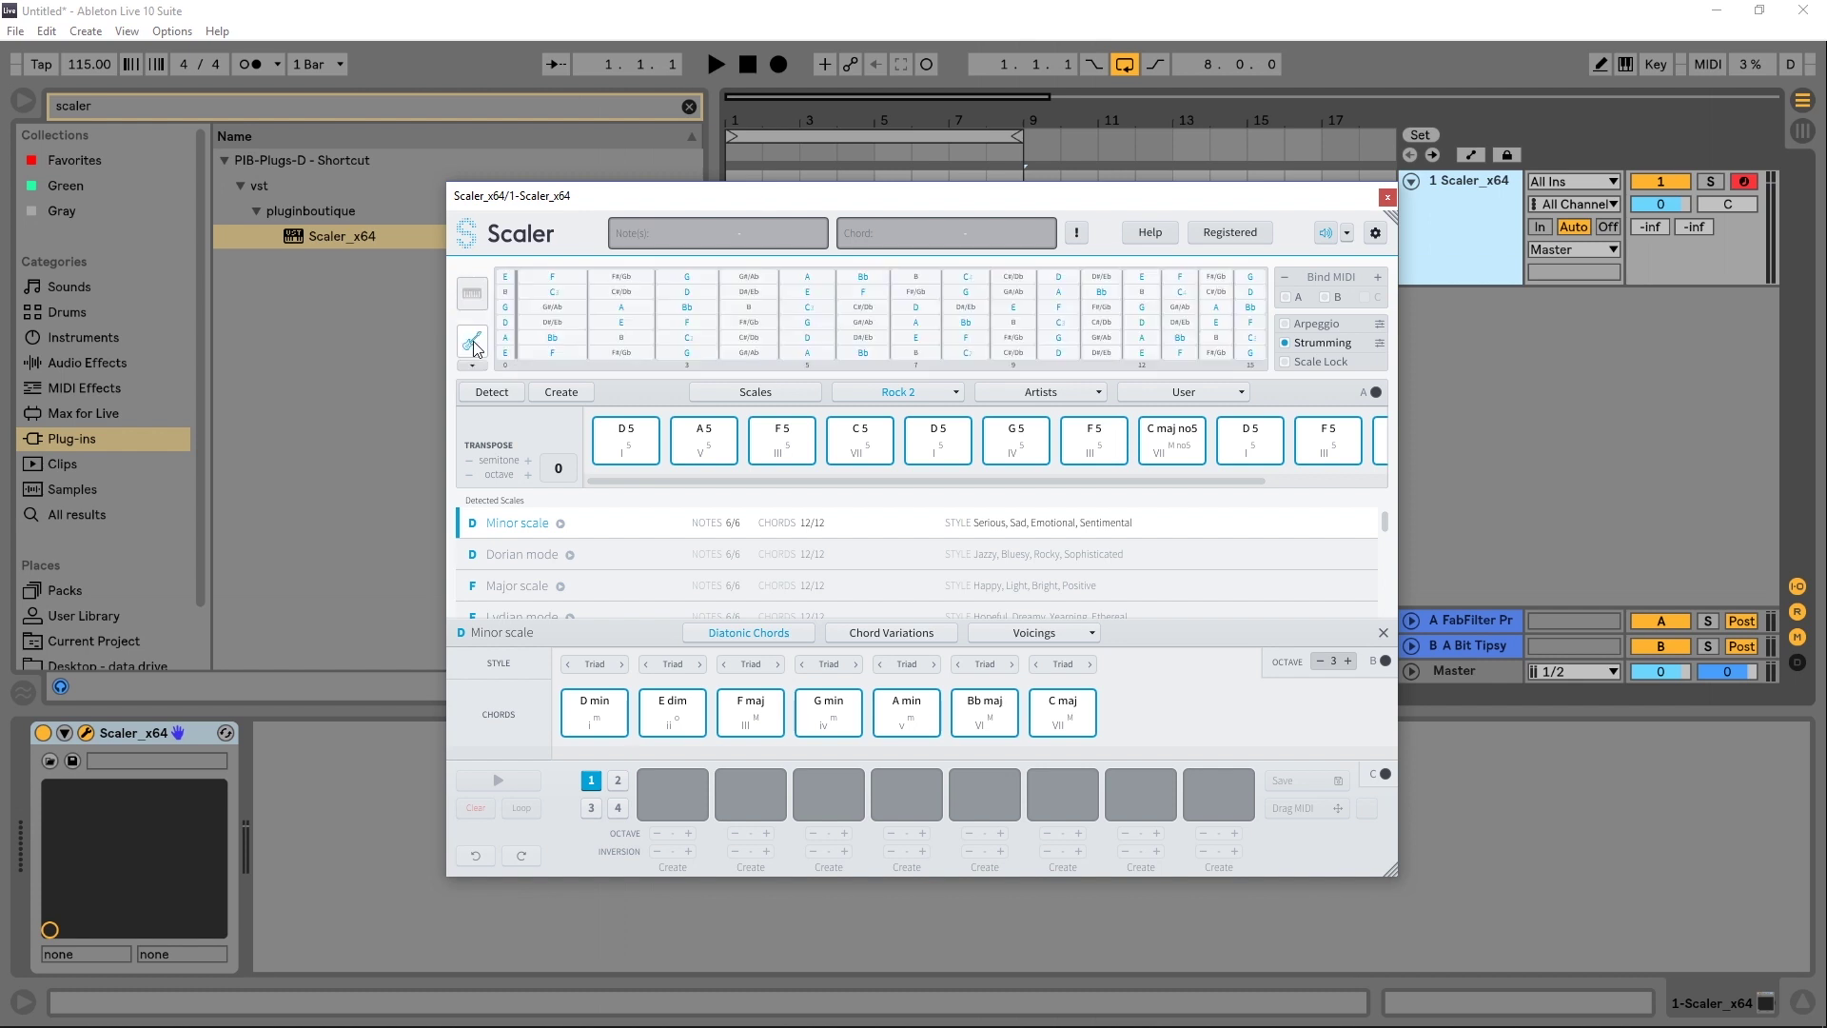
{"action": "left_click", "coordinate": [1058, 323]}
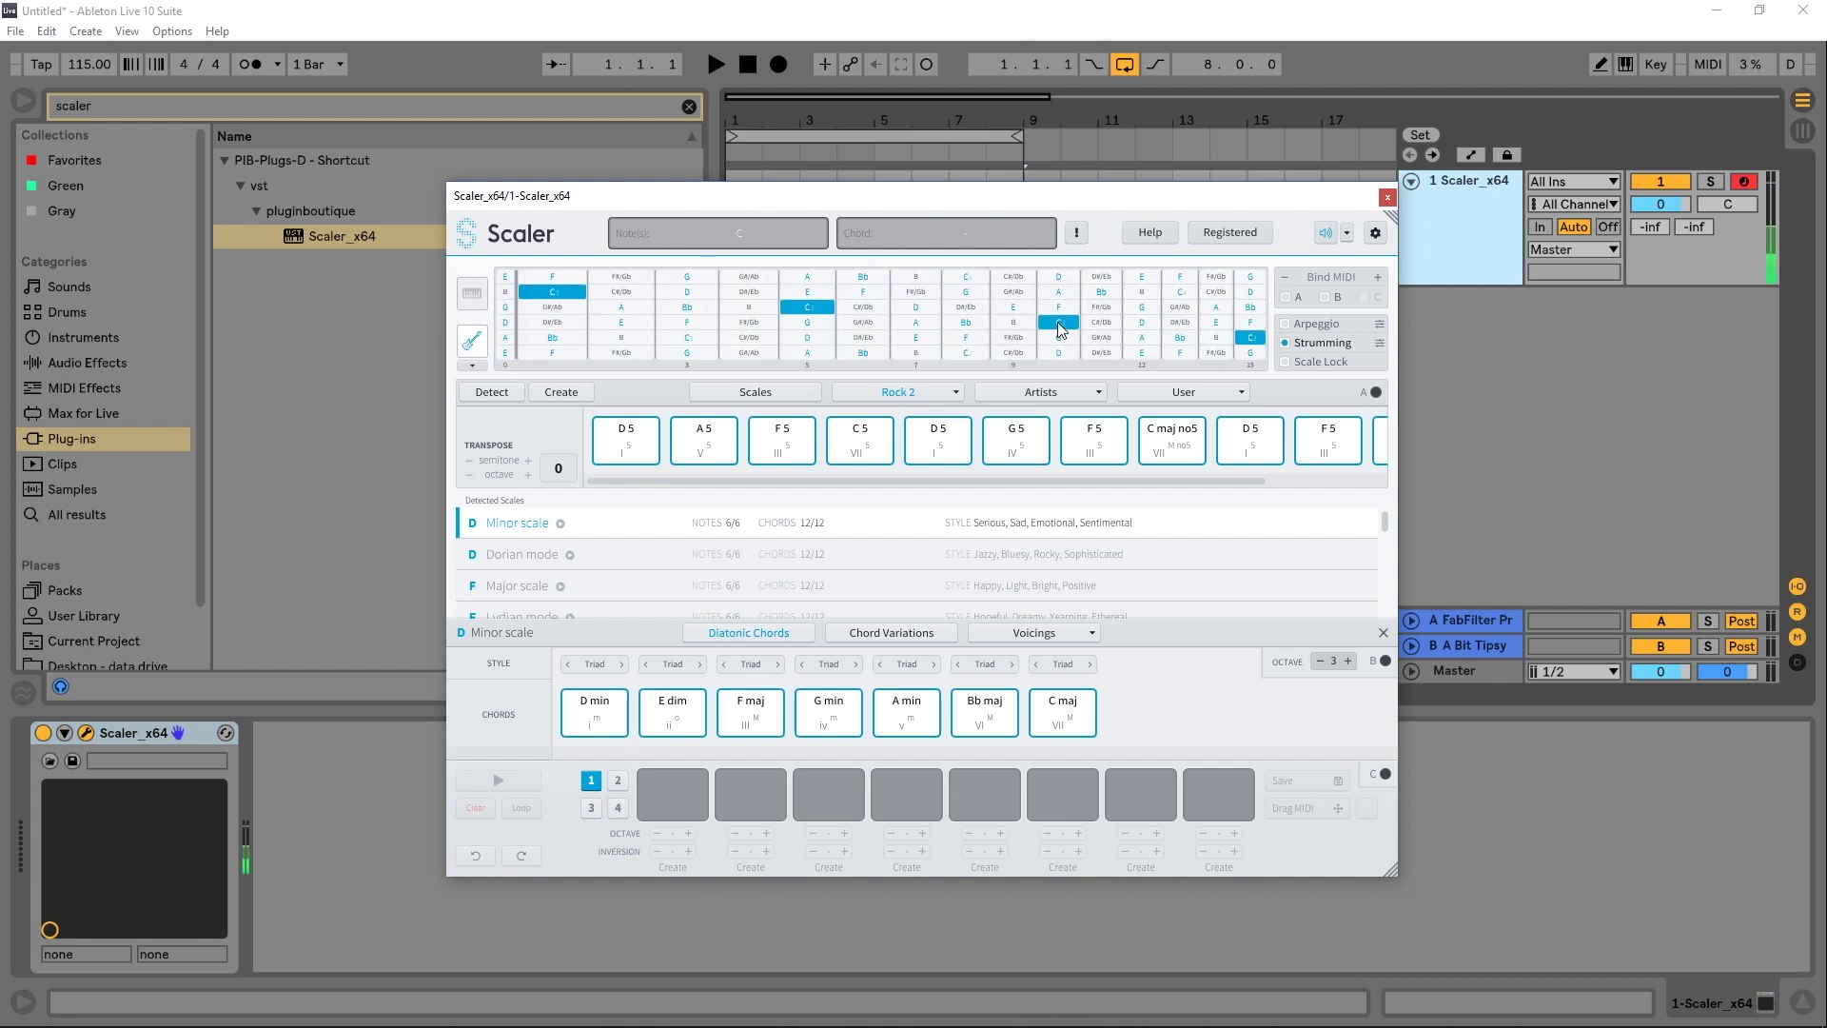
{"action": "left_click", "coordinate": [909, 326]}
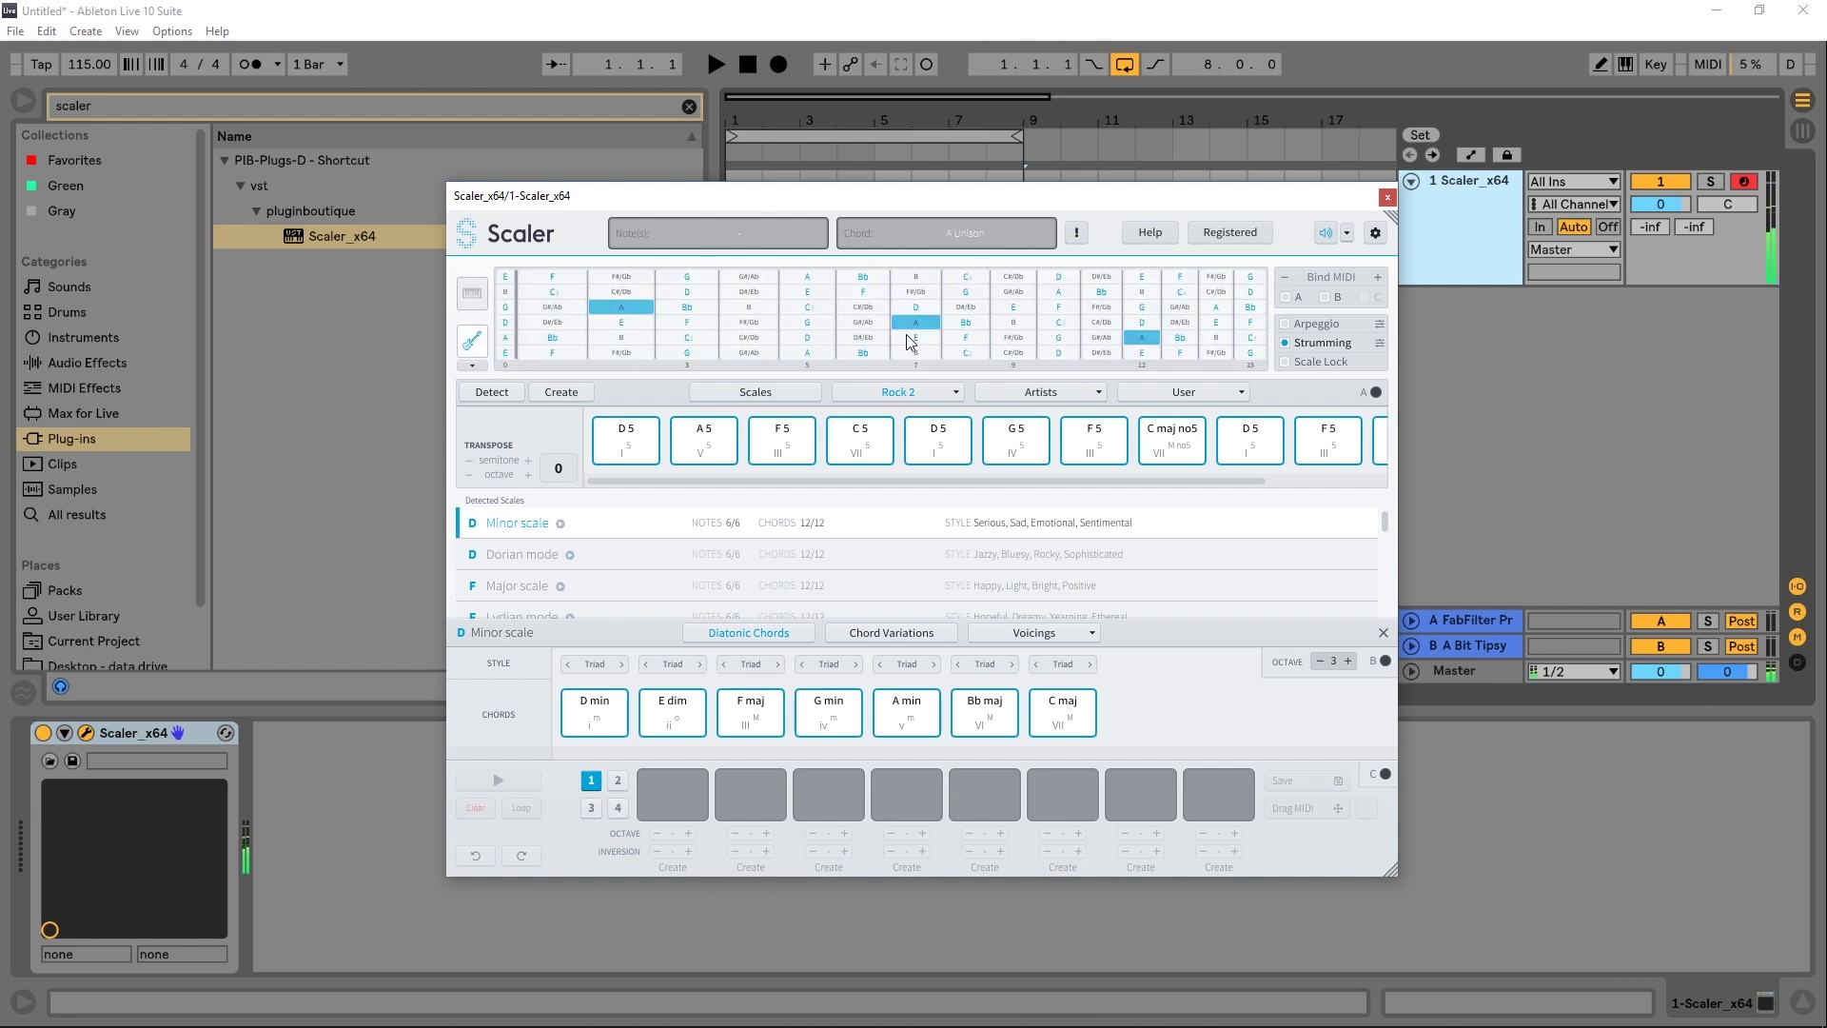
{"action": "left_click", "coordinate": [829, 462]}
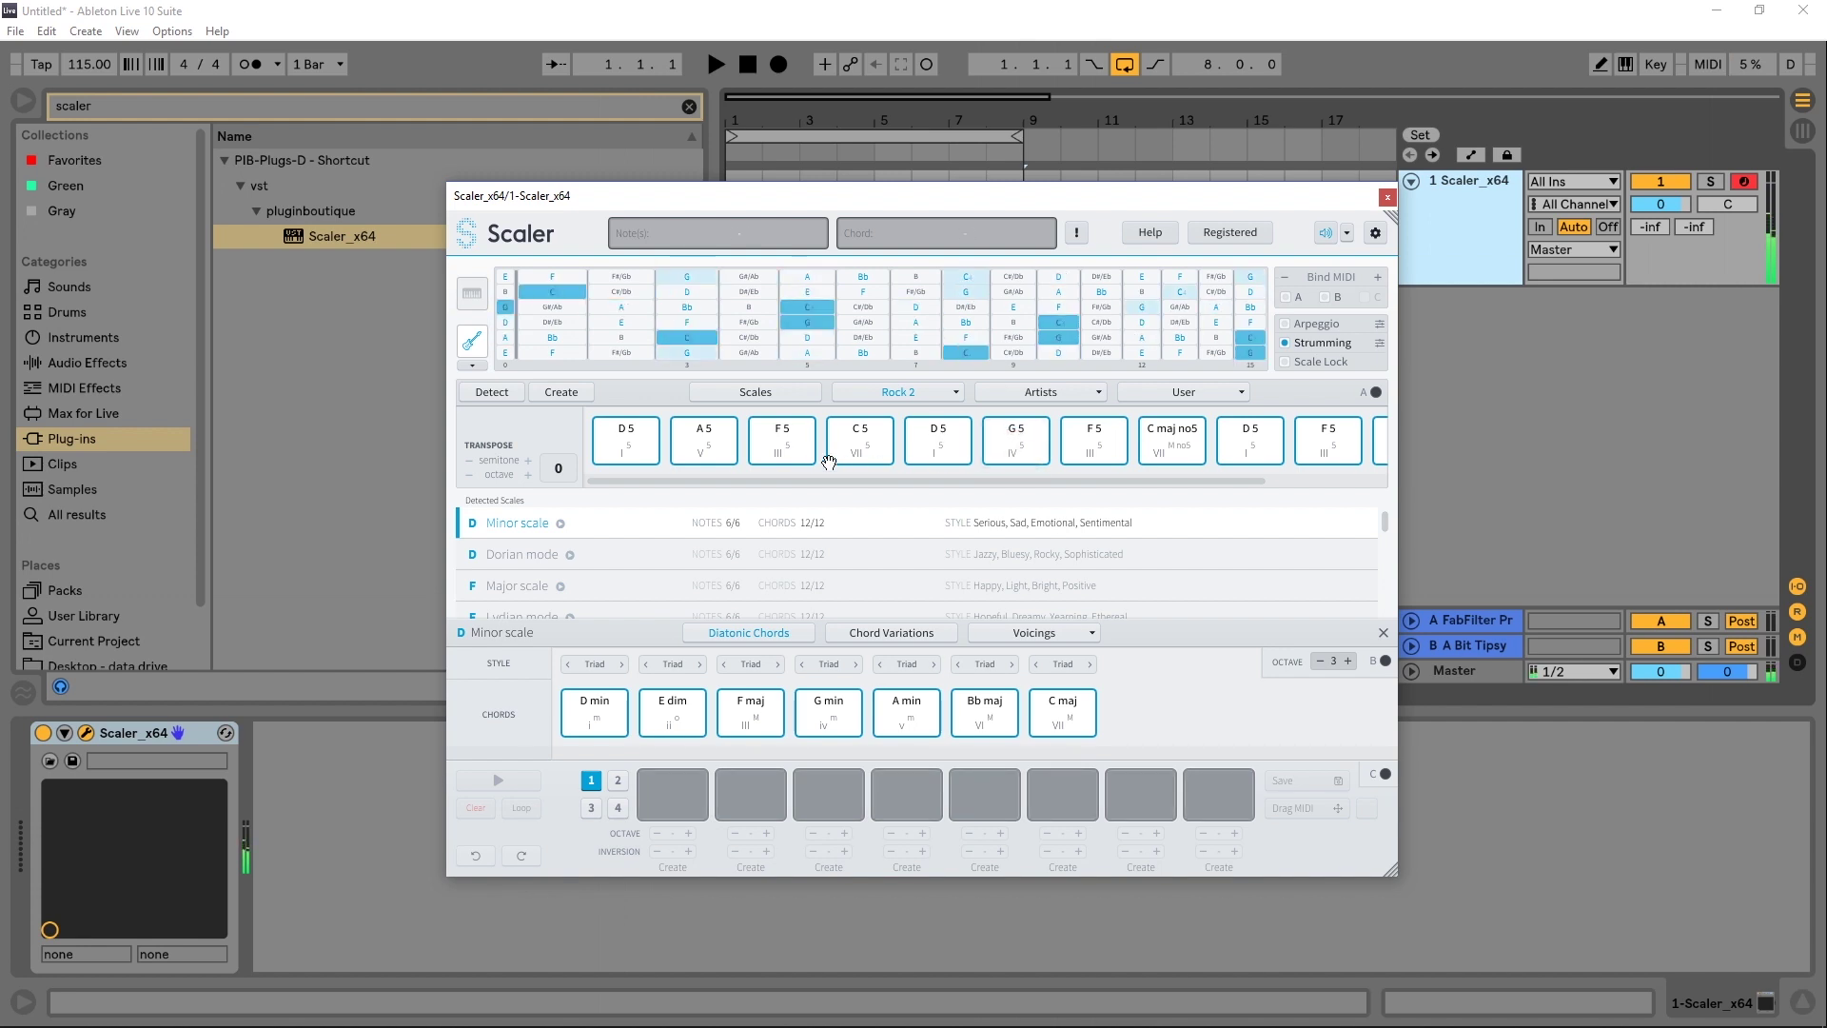
{"action": "left_click", "coordinate": [806, 453]}
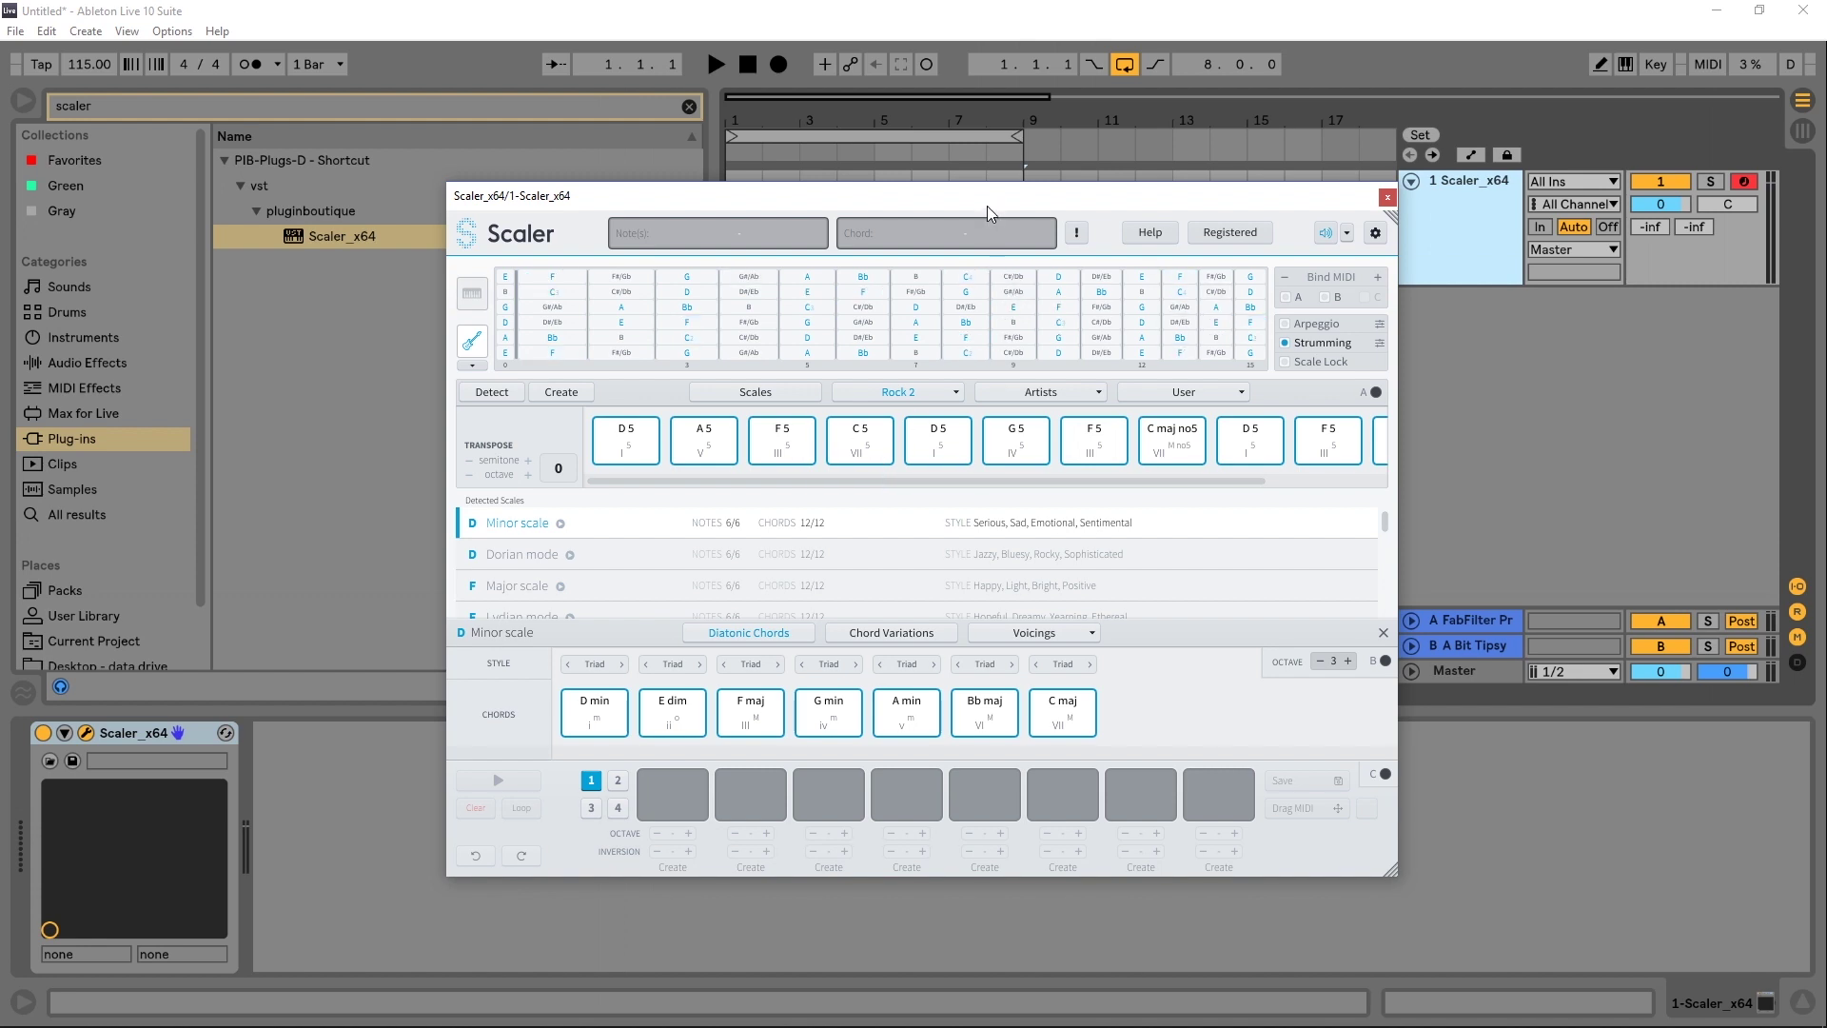
- Load the AmpleSound AGT2 guitar onto a new MIDI track
{"action": "left_click_drag", "start_coordinate": [988, 212], "coordinate": [734, 314]}
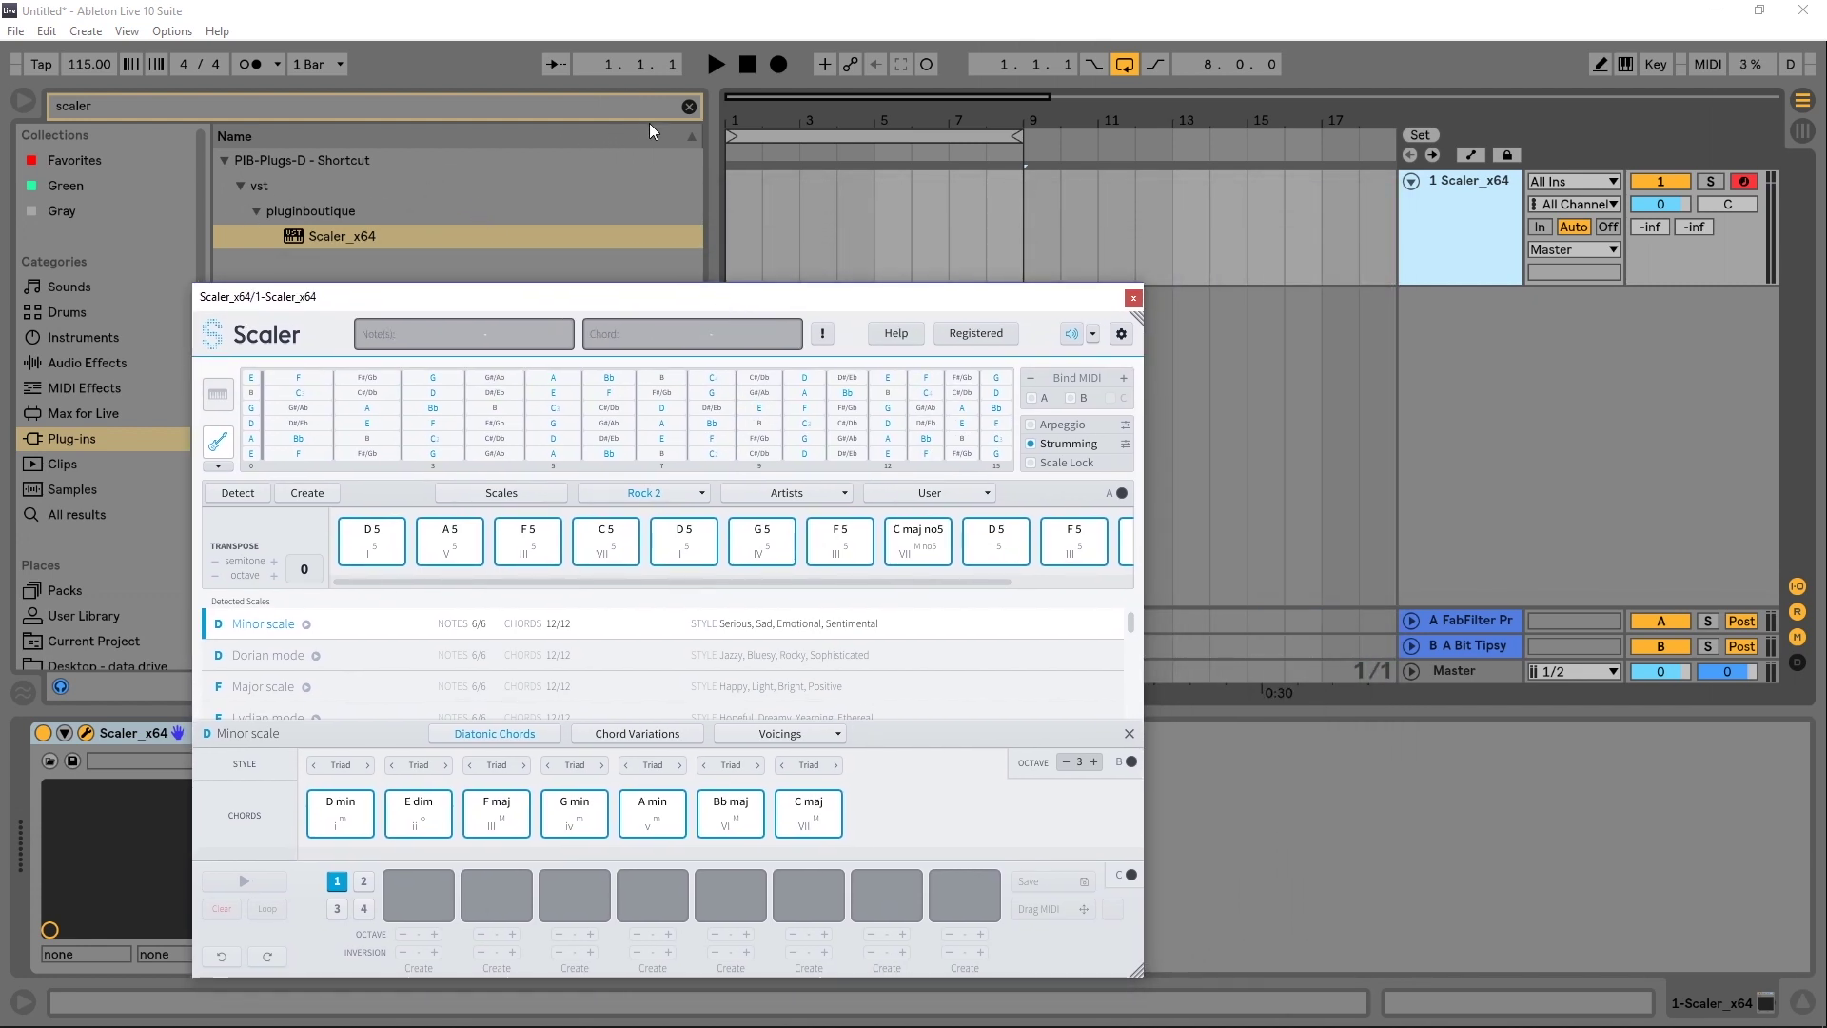
{"action": "left_click", "coordinate": [689, 105]}
{"action": "left_click", "coordinate": [228, 191]}
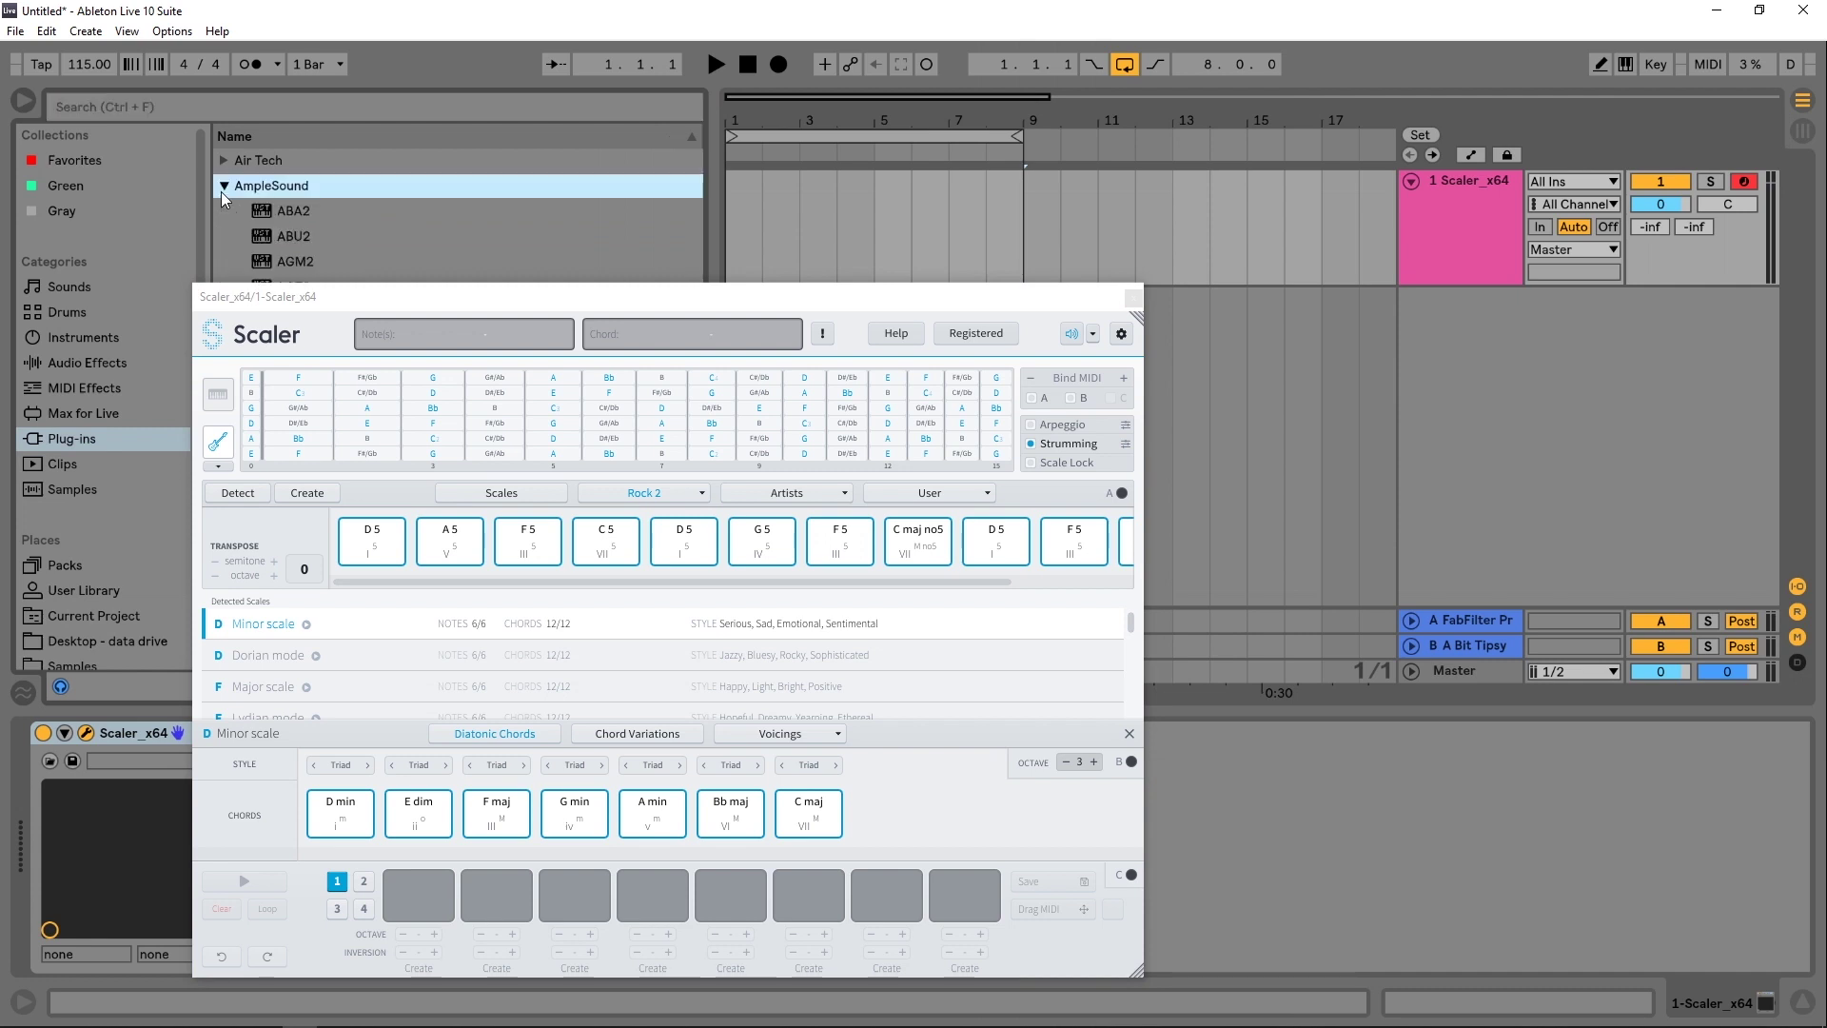
{"action": "left_click", "coordinate": [284, 283]}
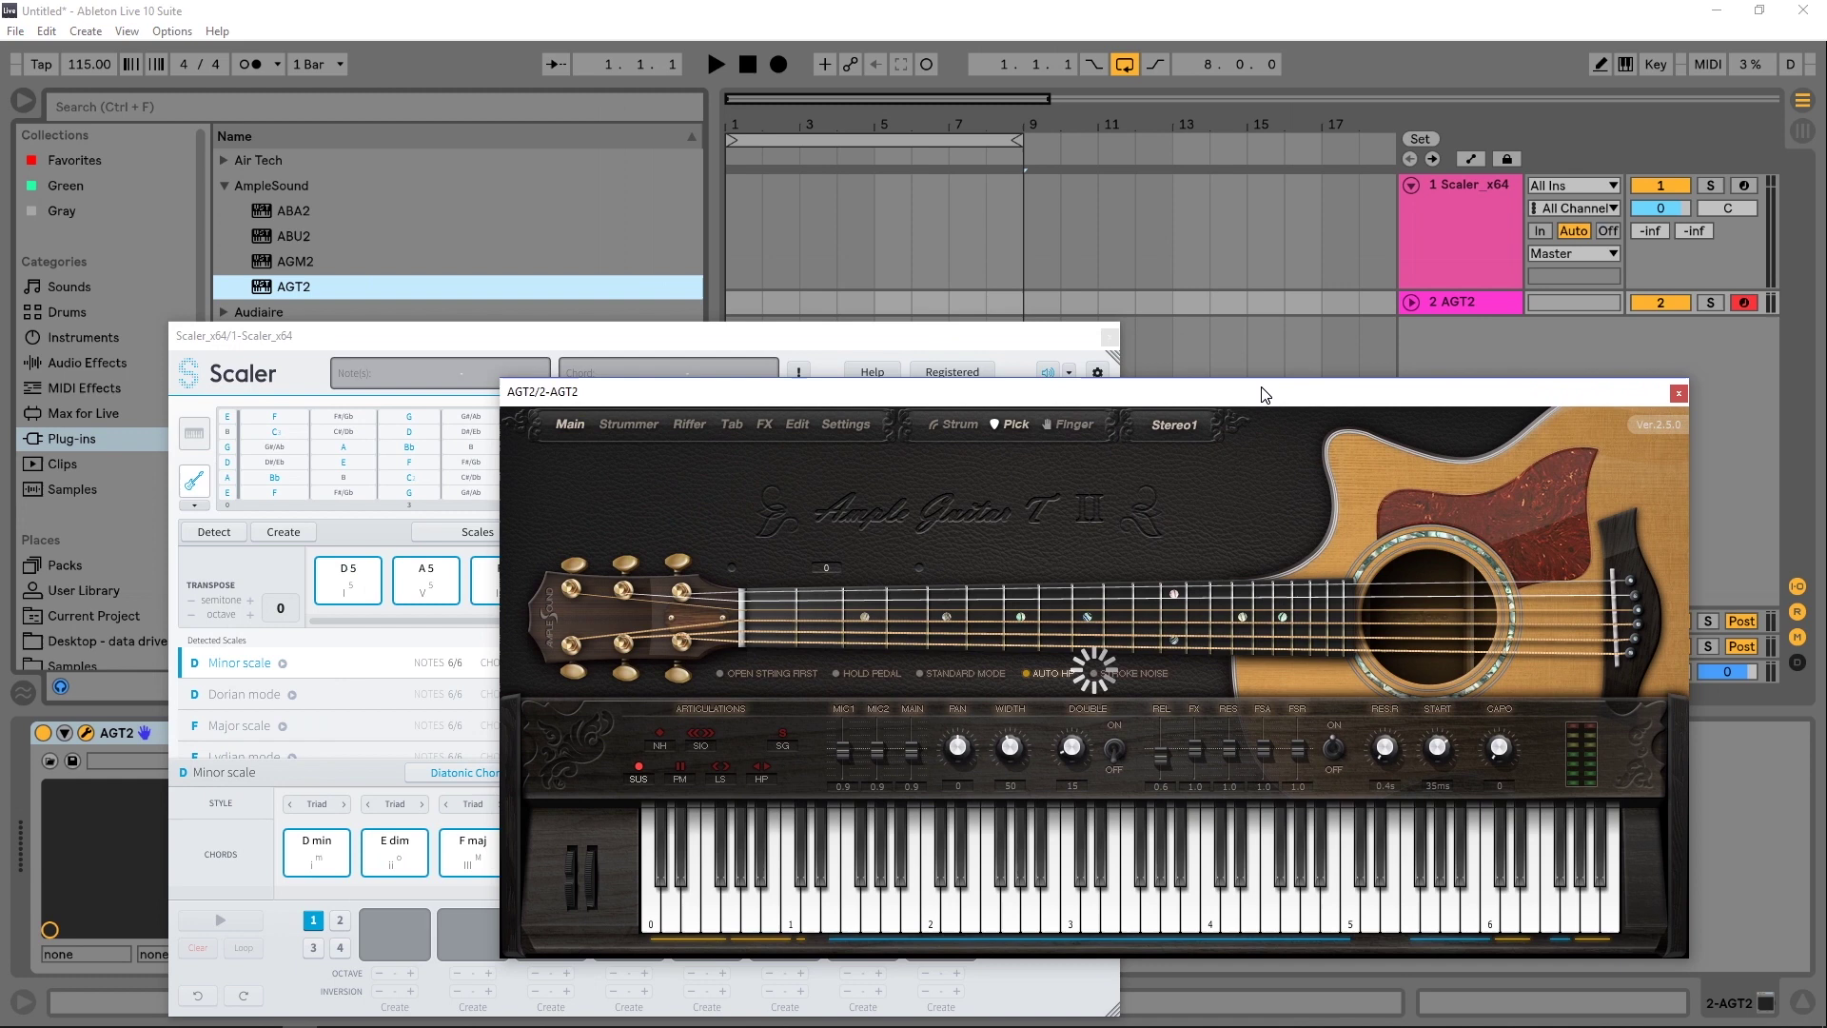
- Arrange the Scaler and AGT2 windows, show track I/O, and test a guitar note and C maj no5
{"action": "left_click_drag", "start_coordinate": [1069, 351], "coordinate": [982, 119]}
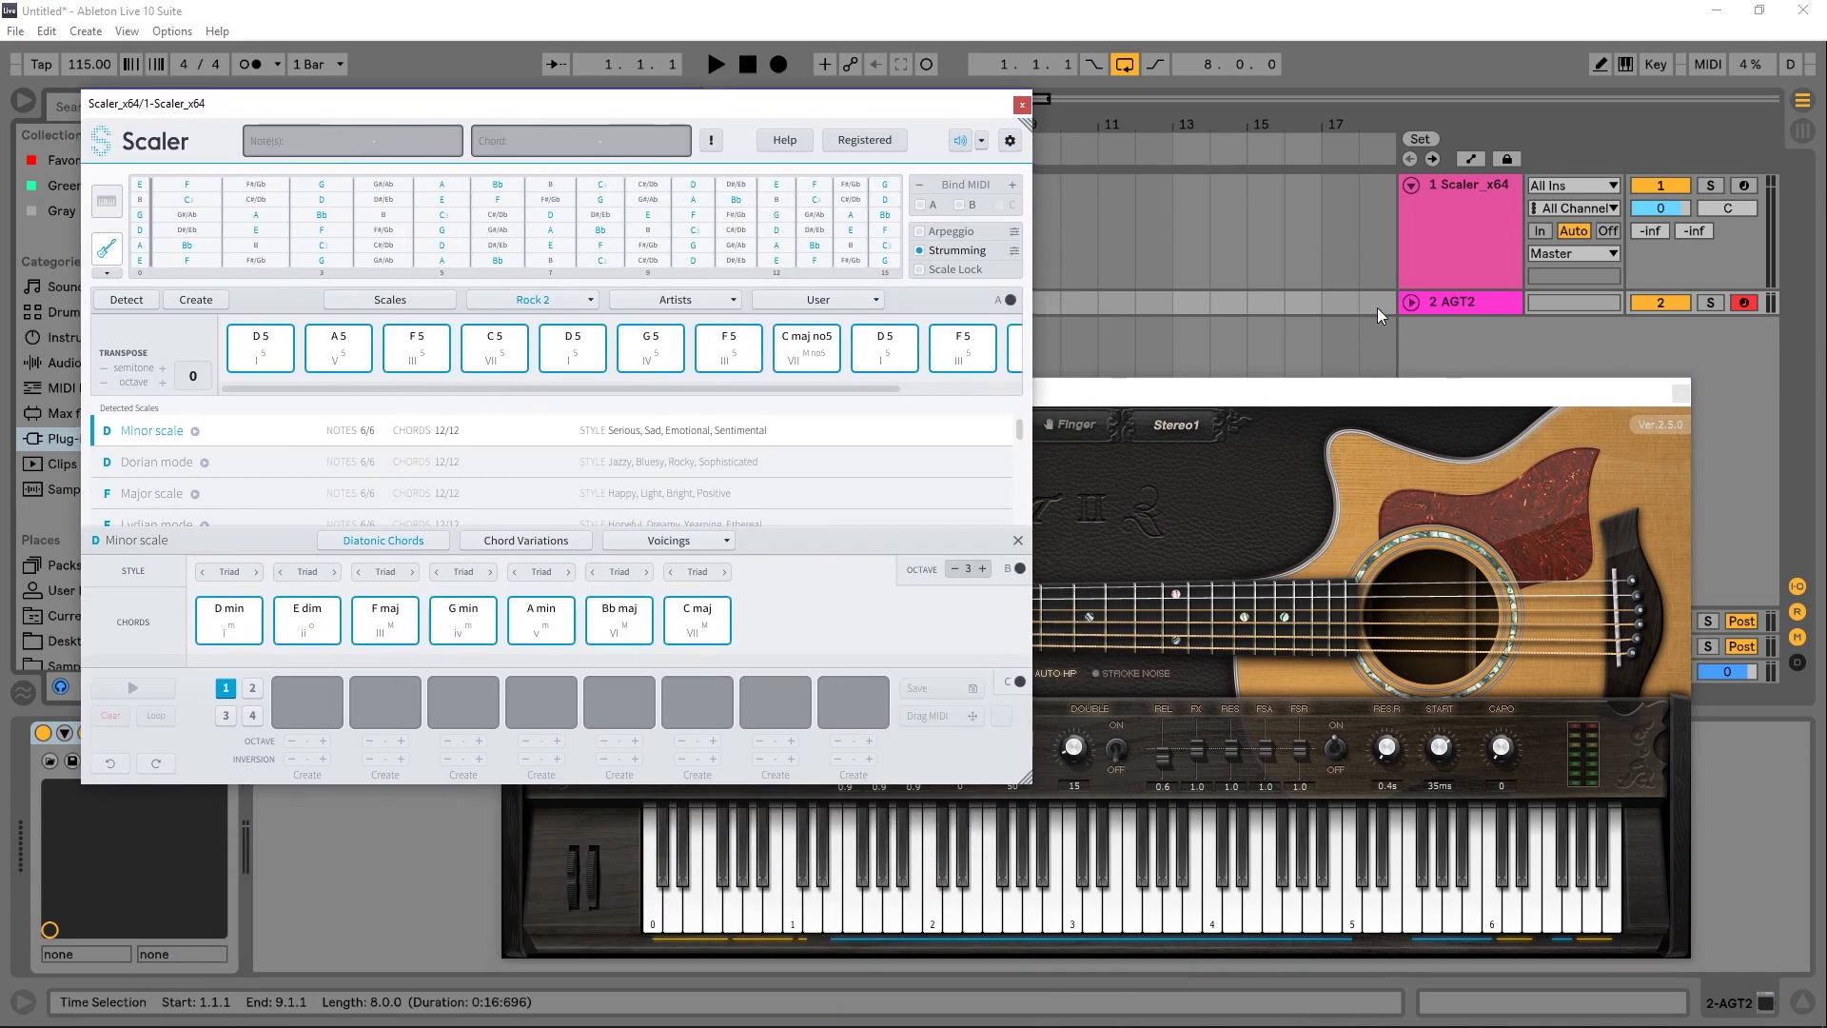
{"action": "left_click", "coordinate": [1411, 302]}
{"action": "left_click_drag", "start_coordinate": [1450, 403], "coordinate": [1520, 447]}
{"action": "left_click", "coordinate": [1096, 899]}
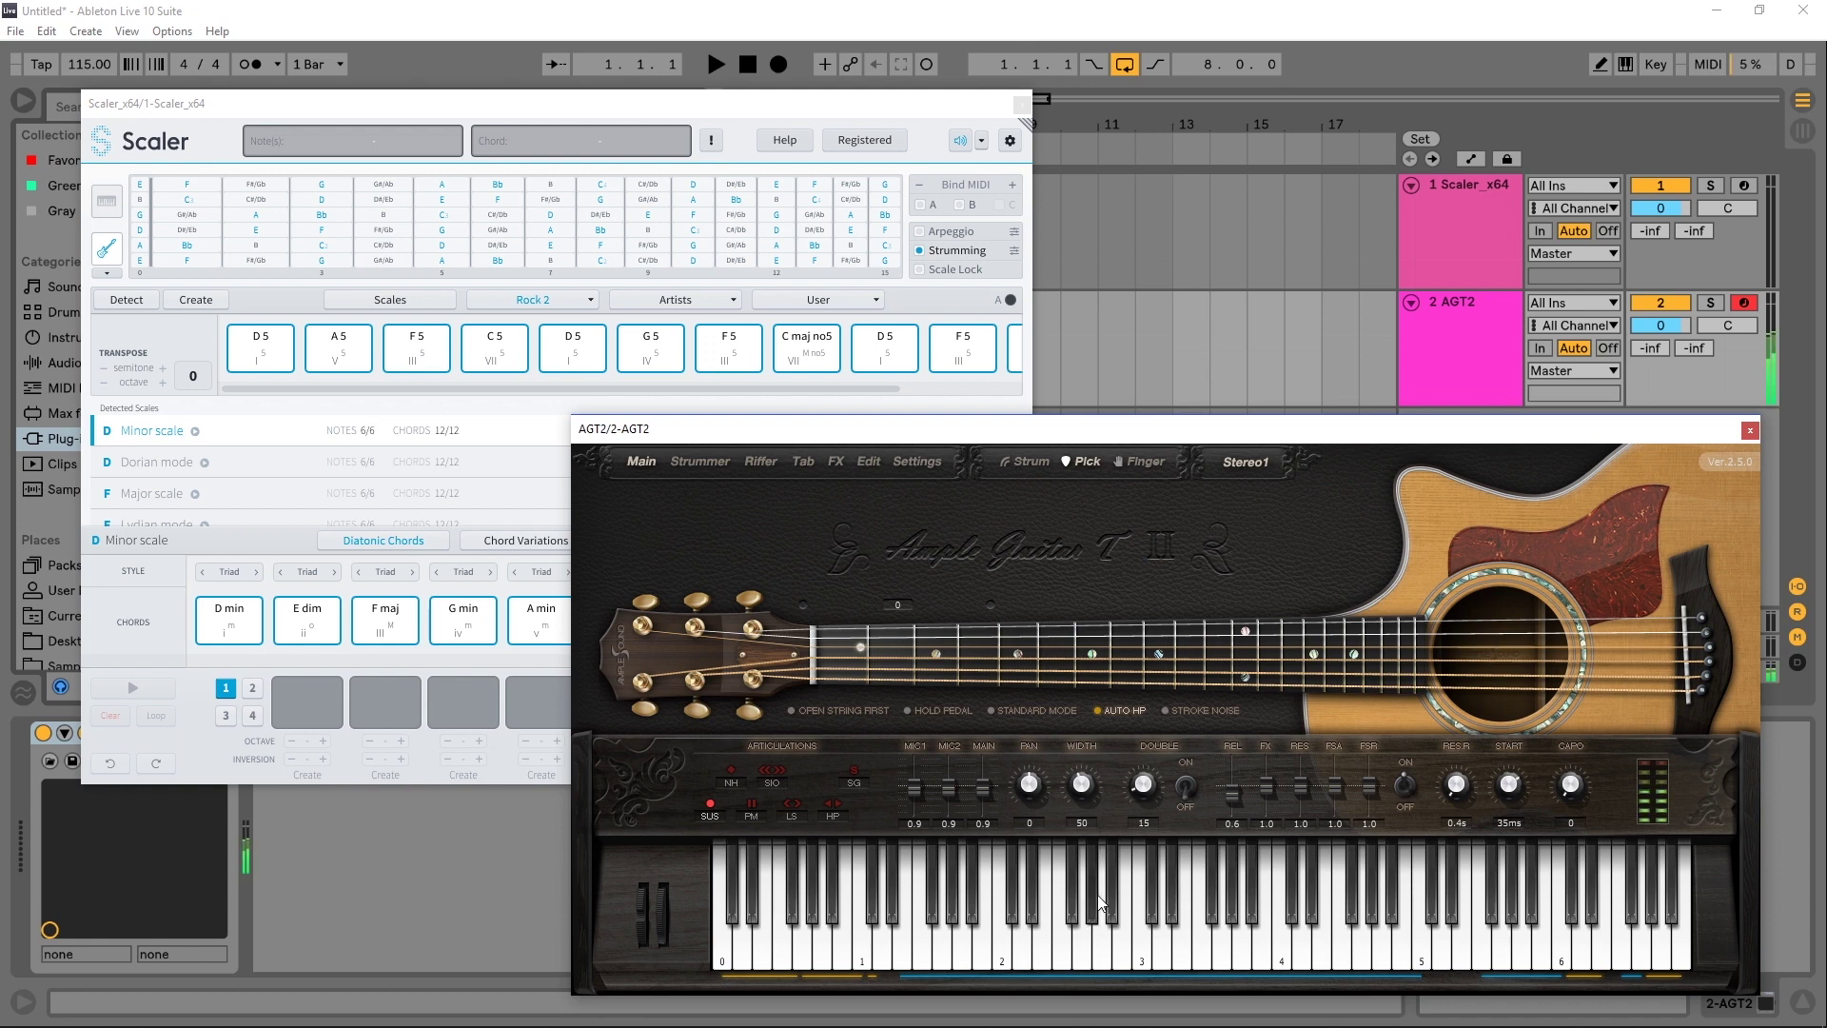
{"action": "left_click", "coordinate": [806, 360]}
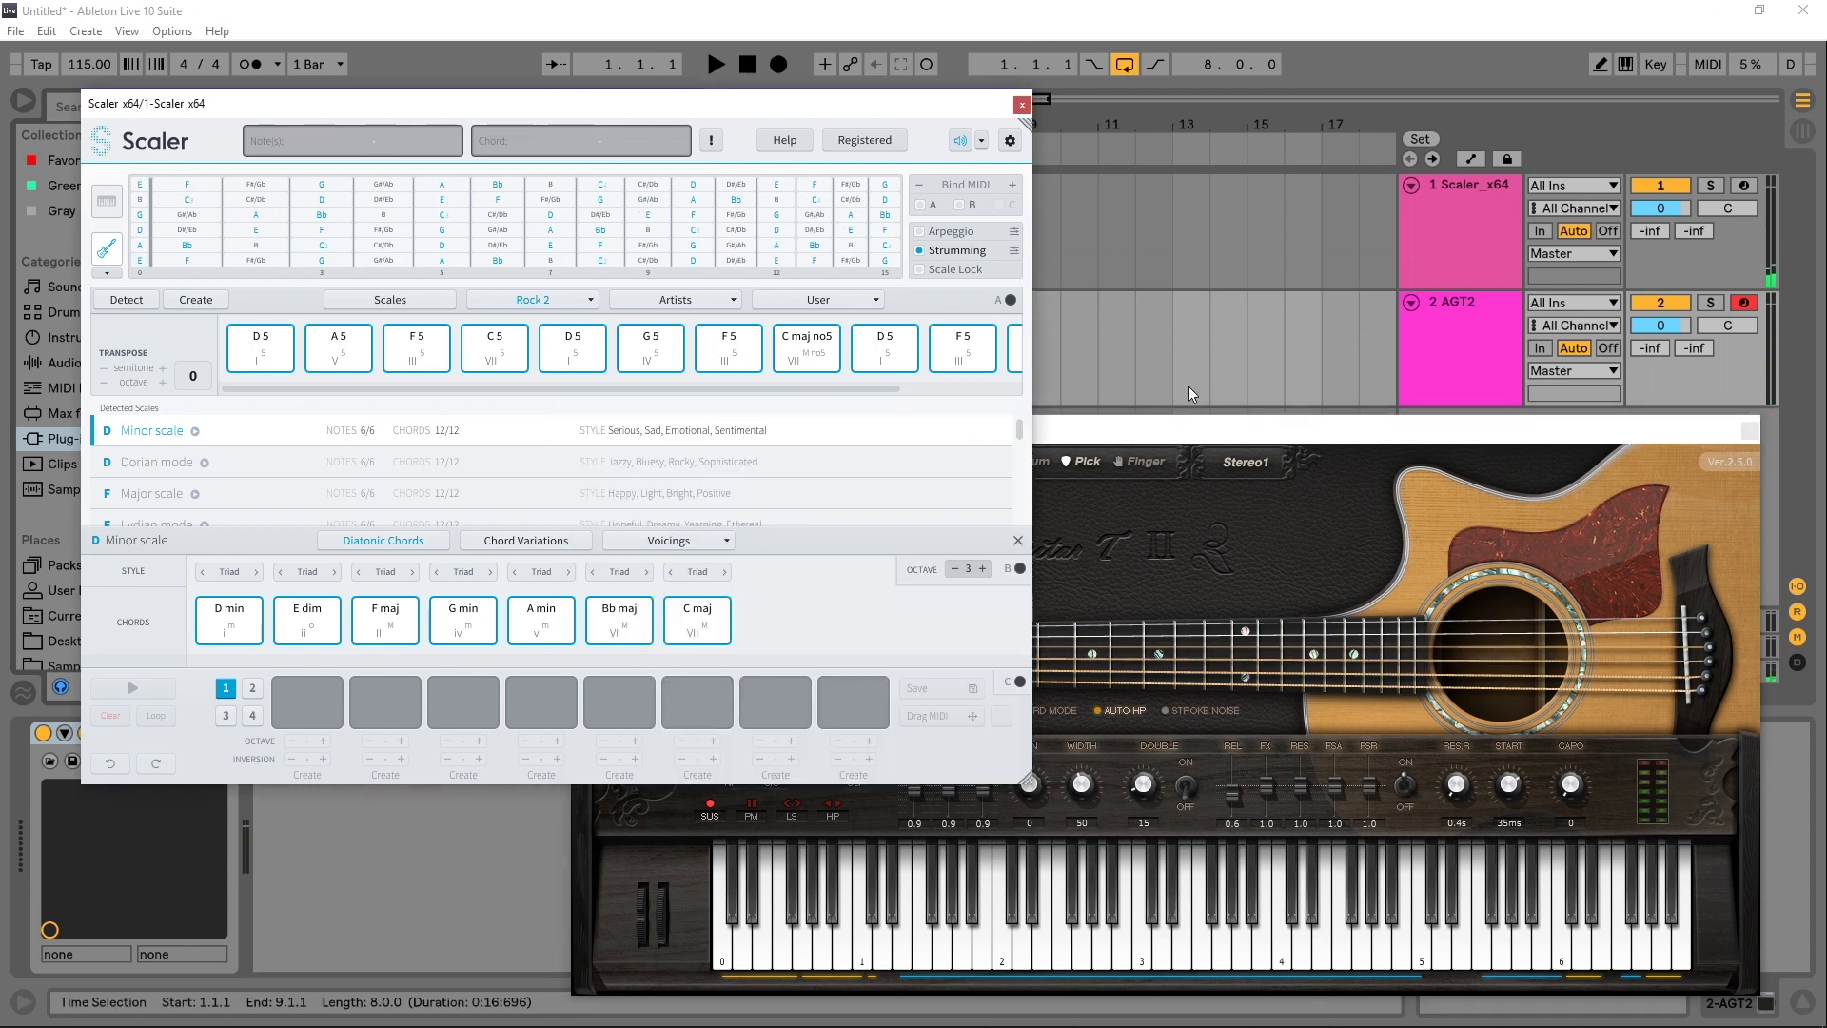
- Set track 2's MIDI From to 1-Scaler x64, channel Scaler x64, and test with F5
{"action": "left_click", "coordinate": [806, 329]}
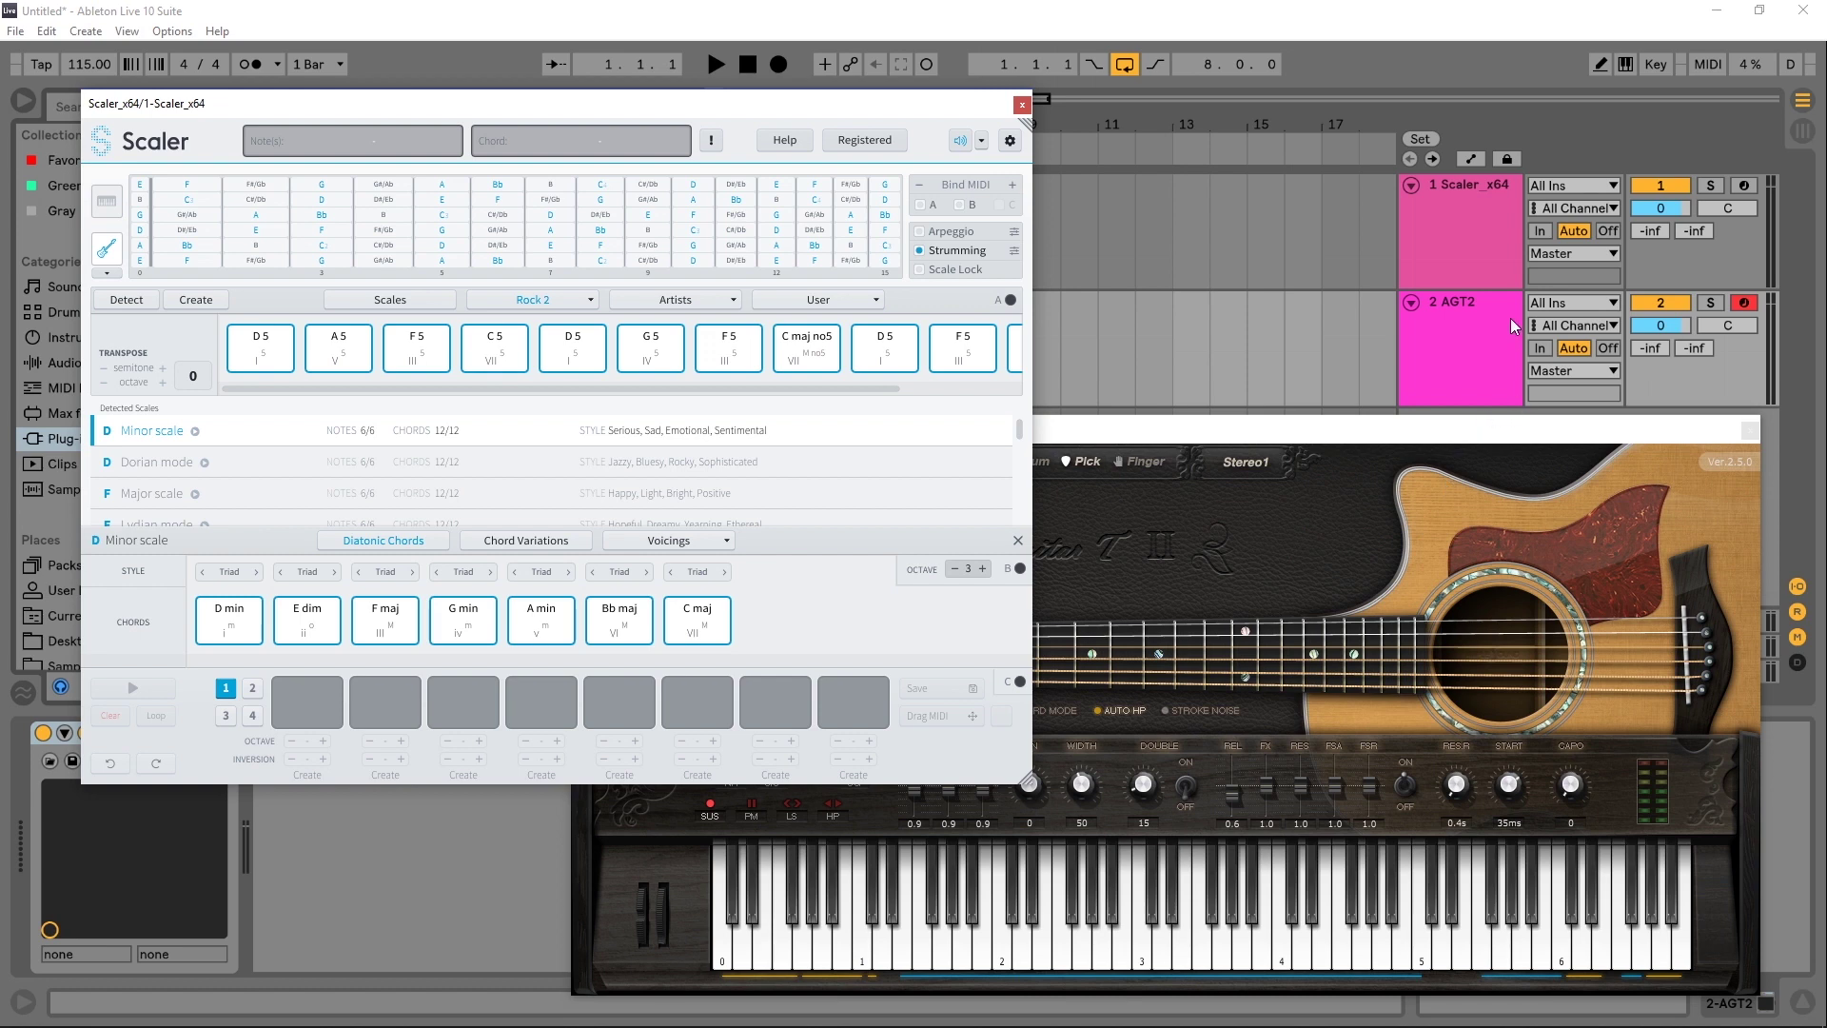
{"action": "left_click", "coordinate": [1585, 299]}
{"action": "left_click", "coordinate": [1582, 649]}
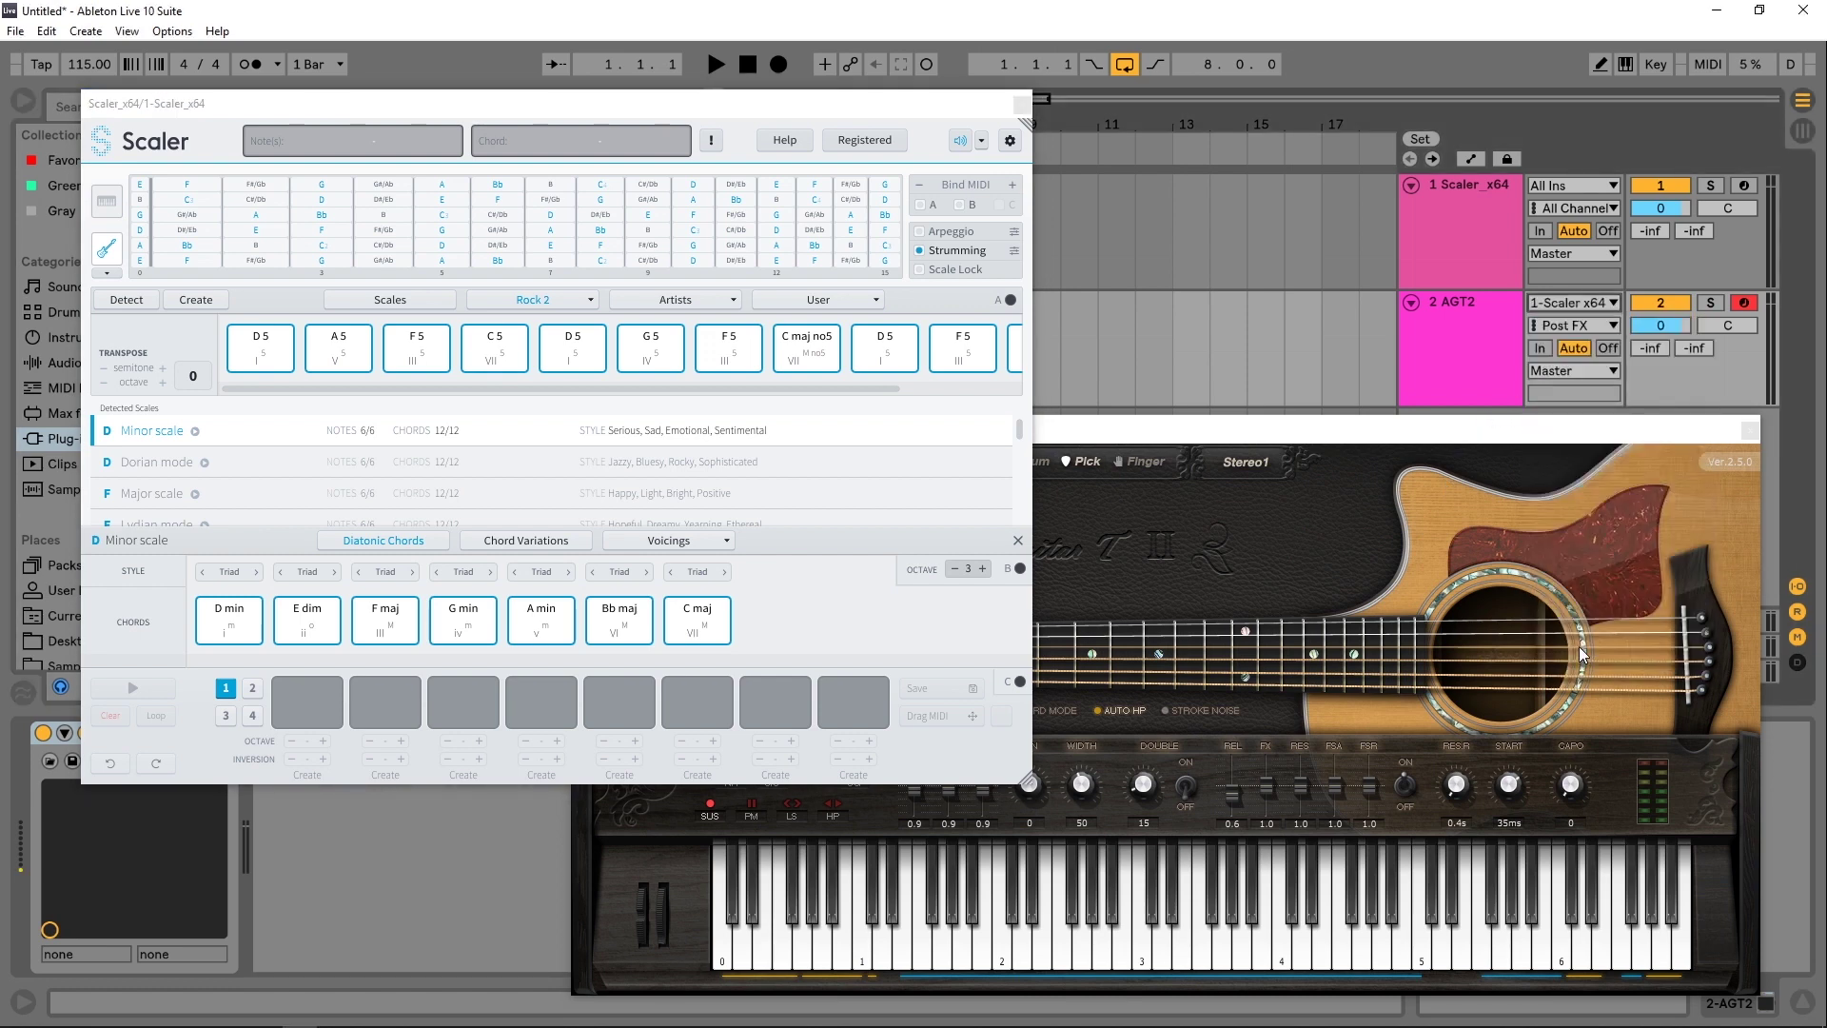
{"action": "left_click", "coordinate": [1578, 325]}
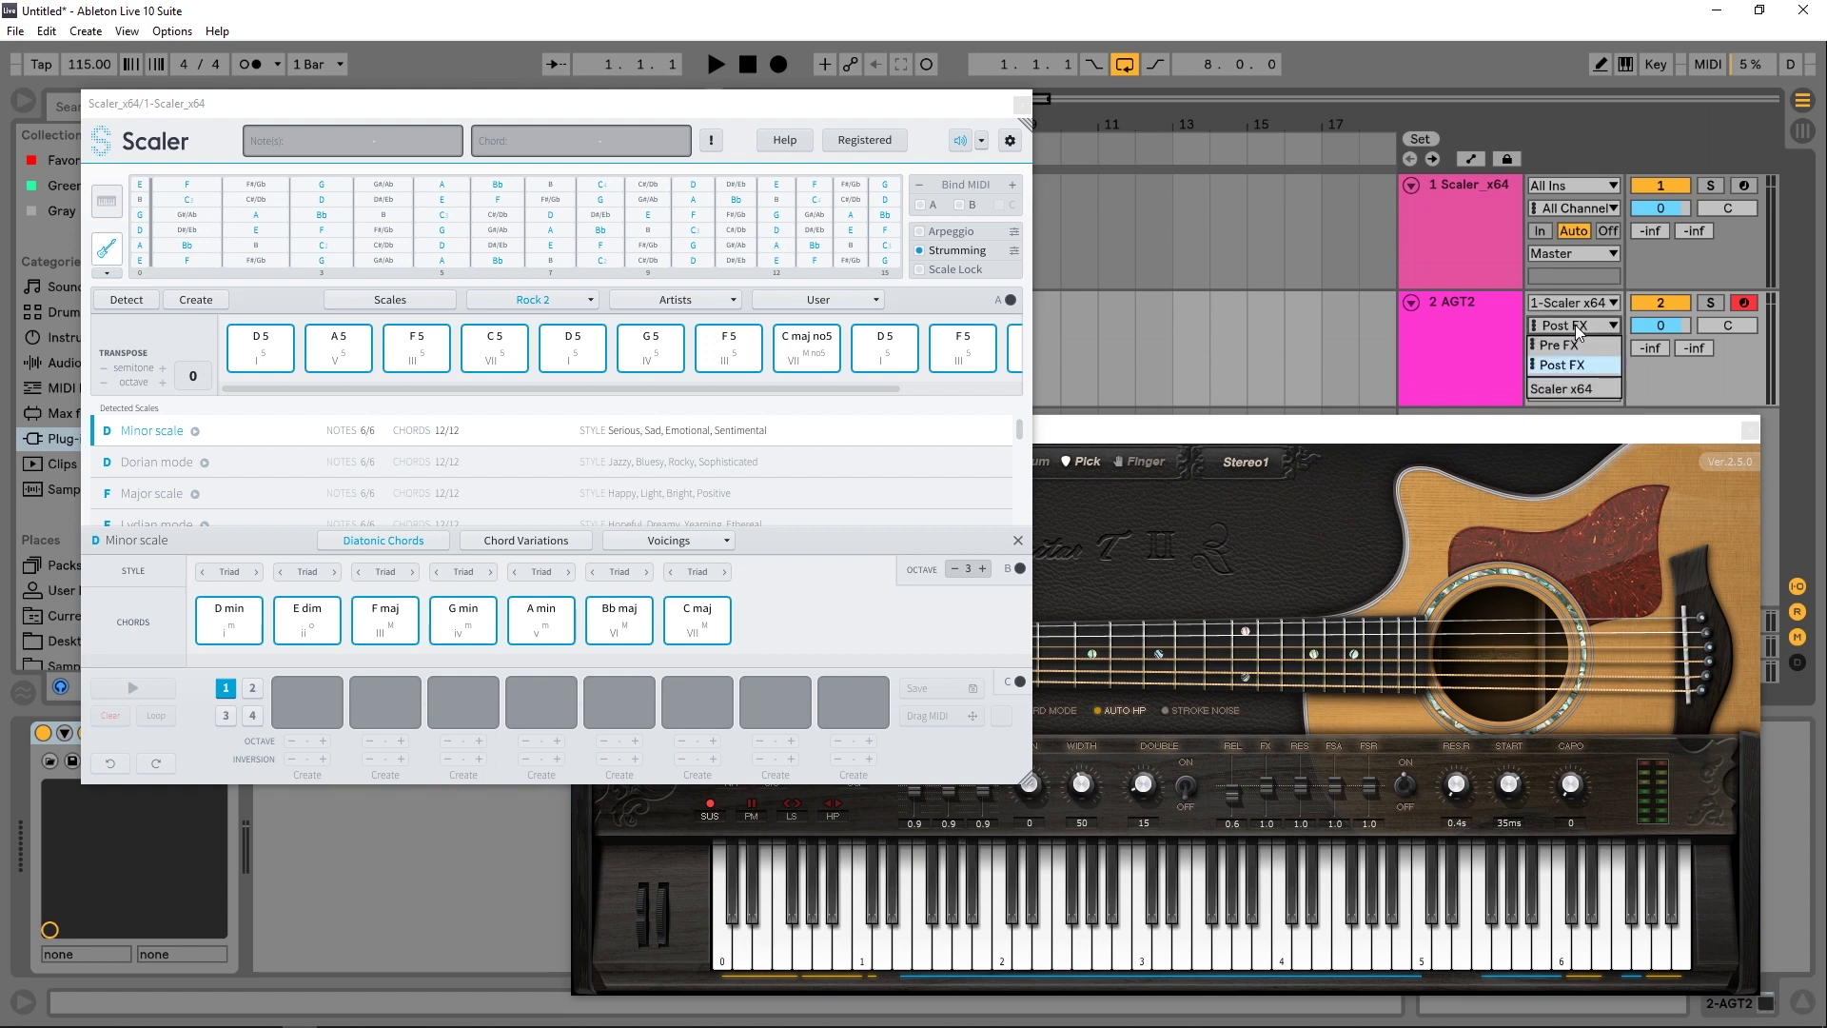
{"action": "left_click", "coordinate": [1565, 393]}
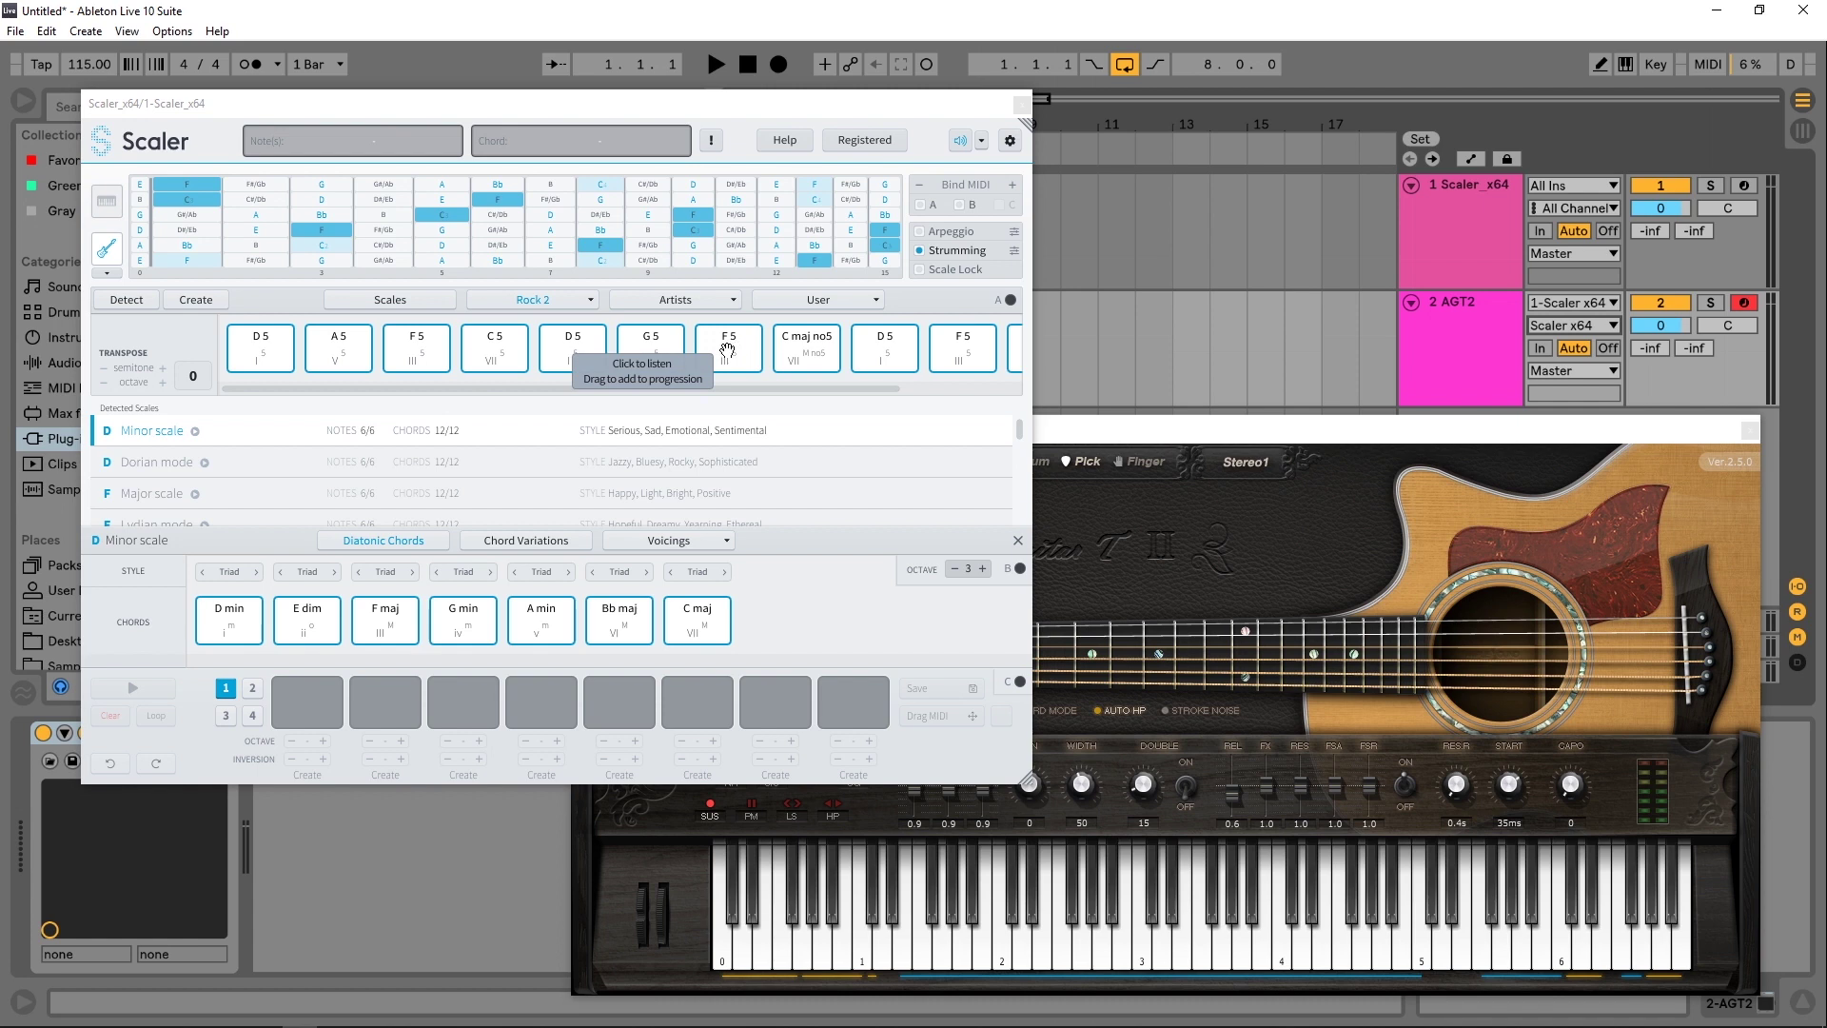
{"action": "left_click", "coordinate": [726, 350]}
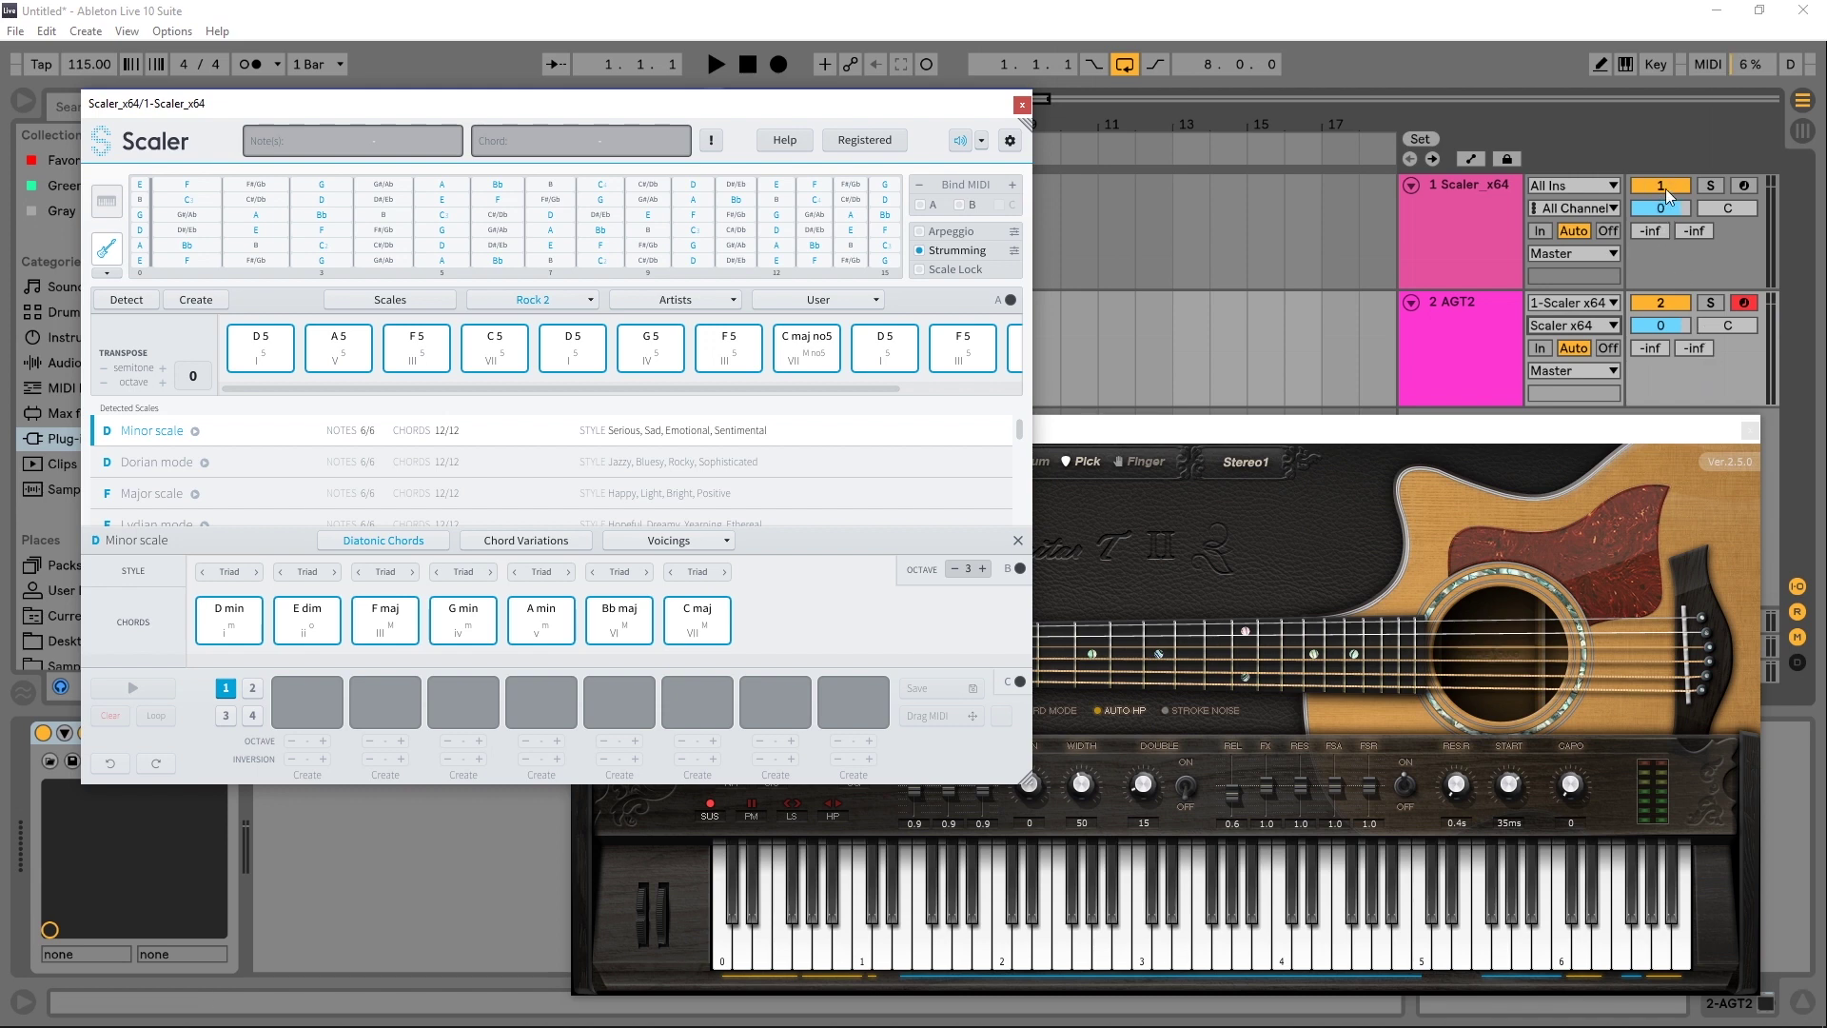
- Turn off track 1's Track Activator and play G5 and C5 through the guitar
{"action": "left_click", "coordinate": [1665, 192]}
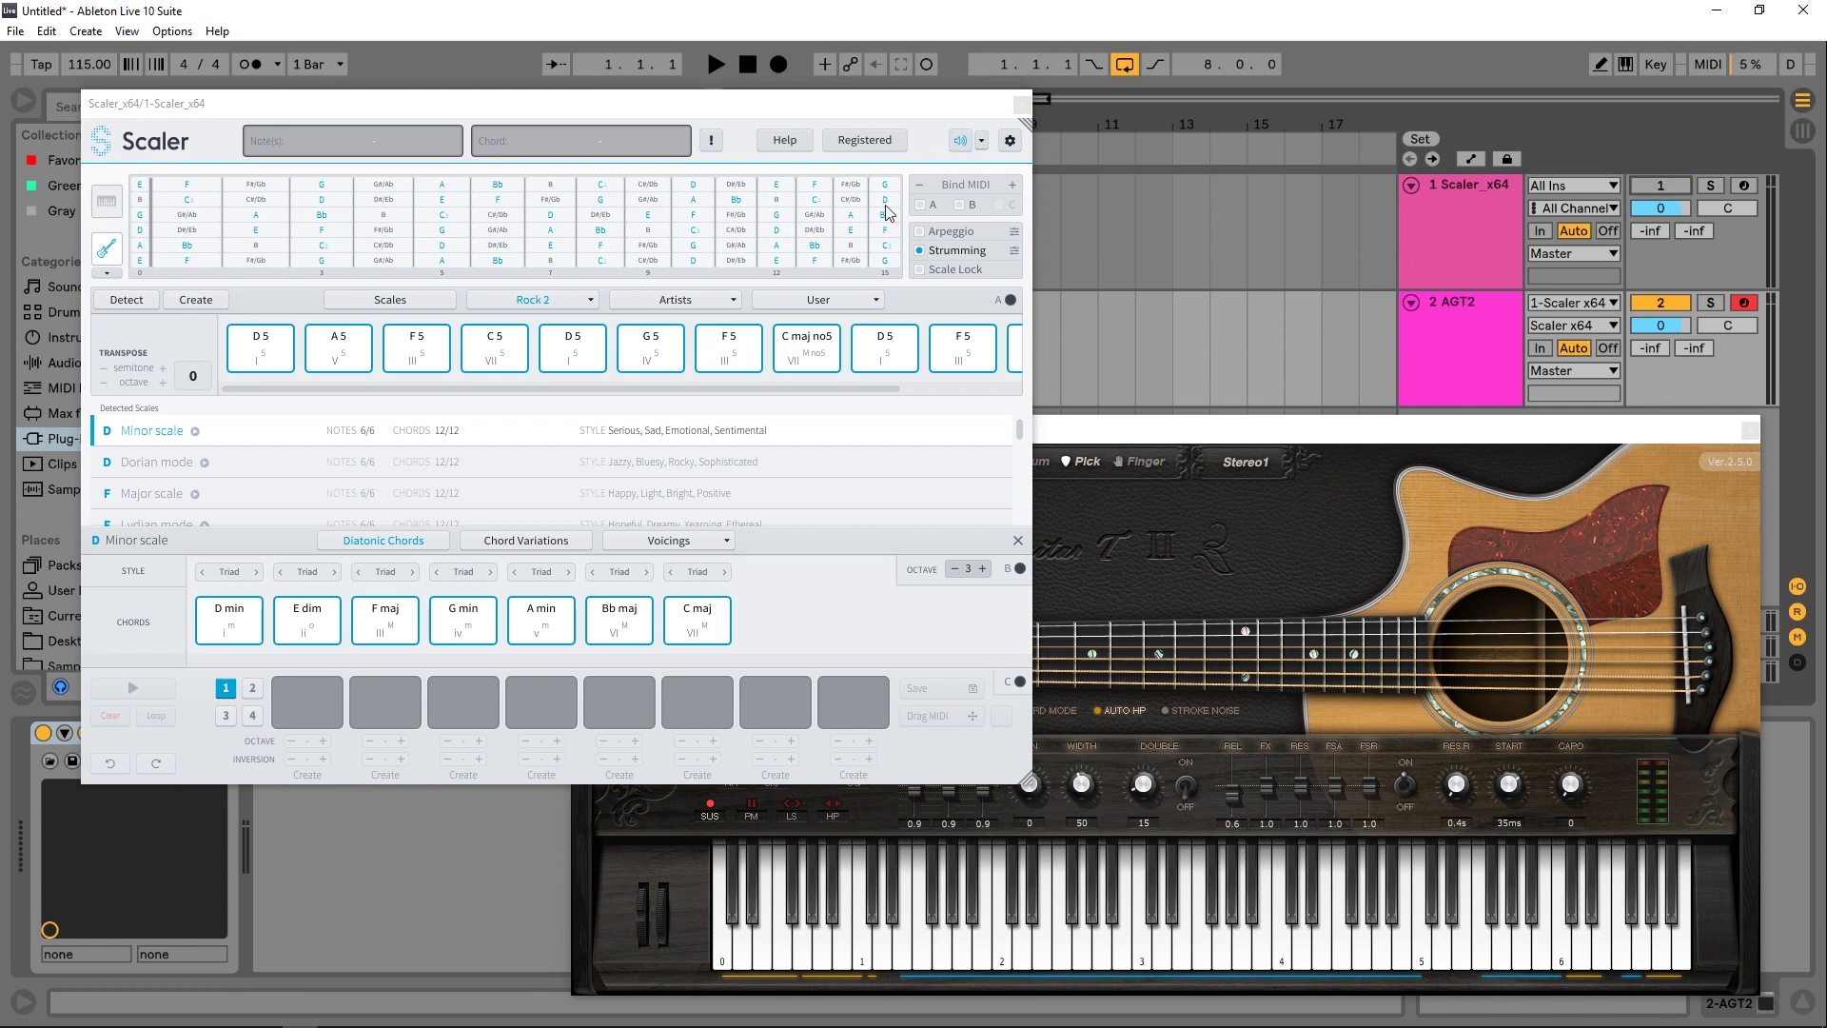
{"action": "left_click", "coordinate": [807, 341]}
{"action": "left_click", "coordinate": [647, 345]}
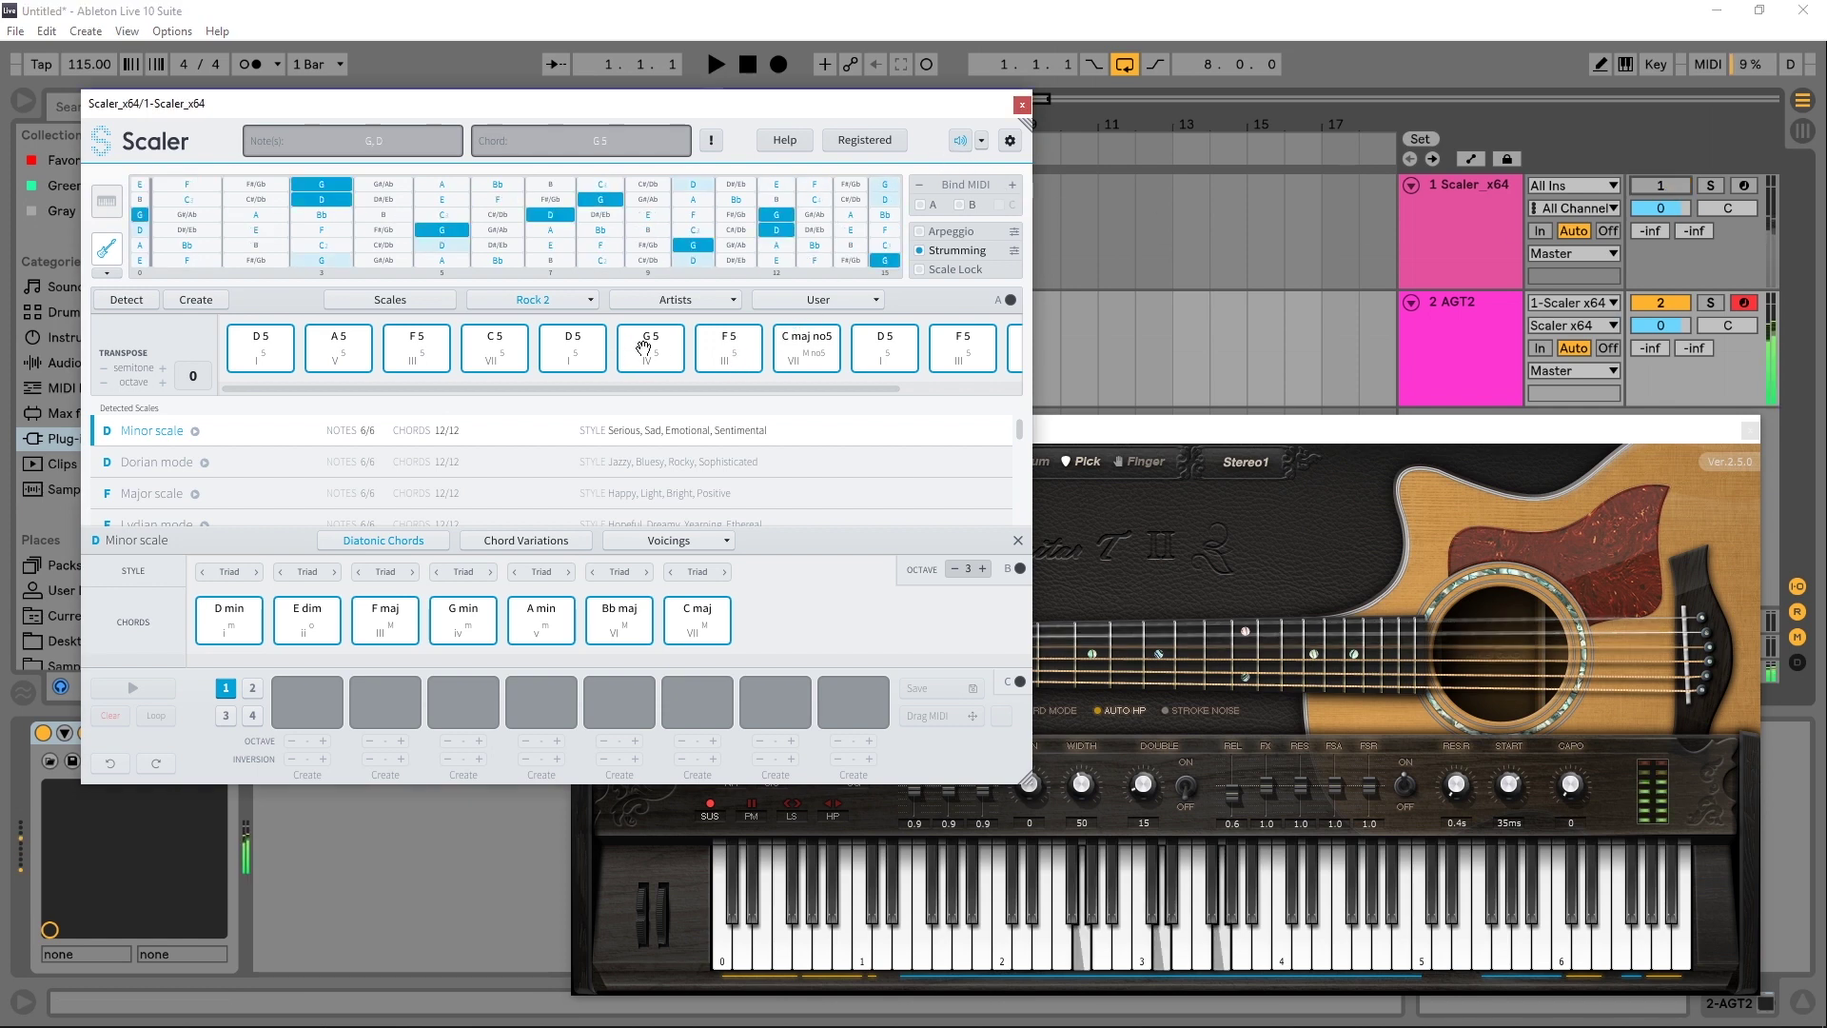
{"action": "left_click", "coordinate": [507, 345]}
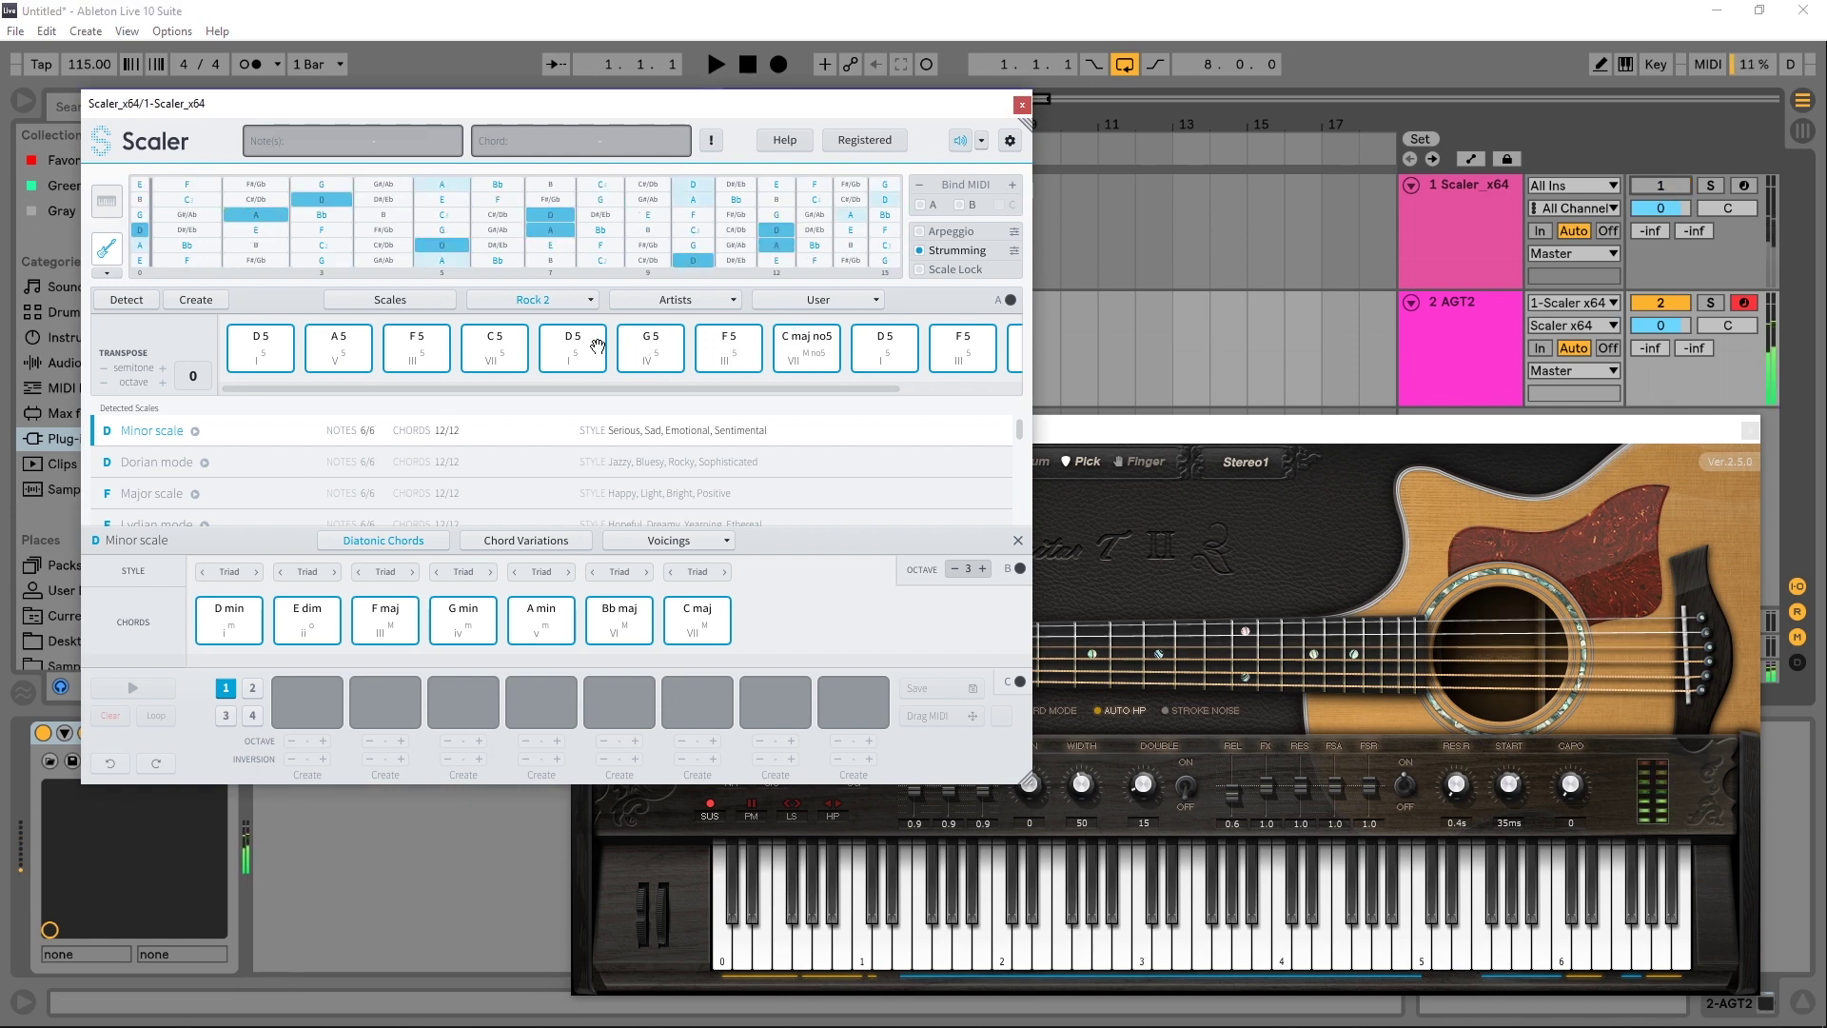
- Set guitar track monitoring to In, arm the Scaler track, and enable Scaler's Bind MIDI A
{"action": "left_click", "coordinate": [1515, 320]}
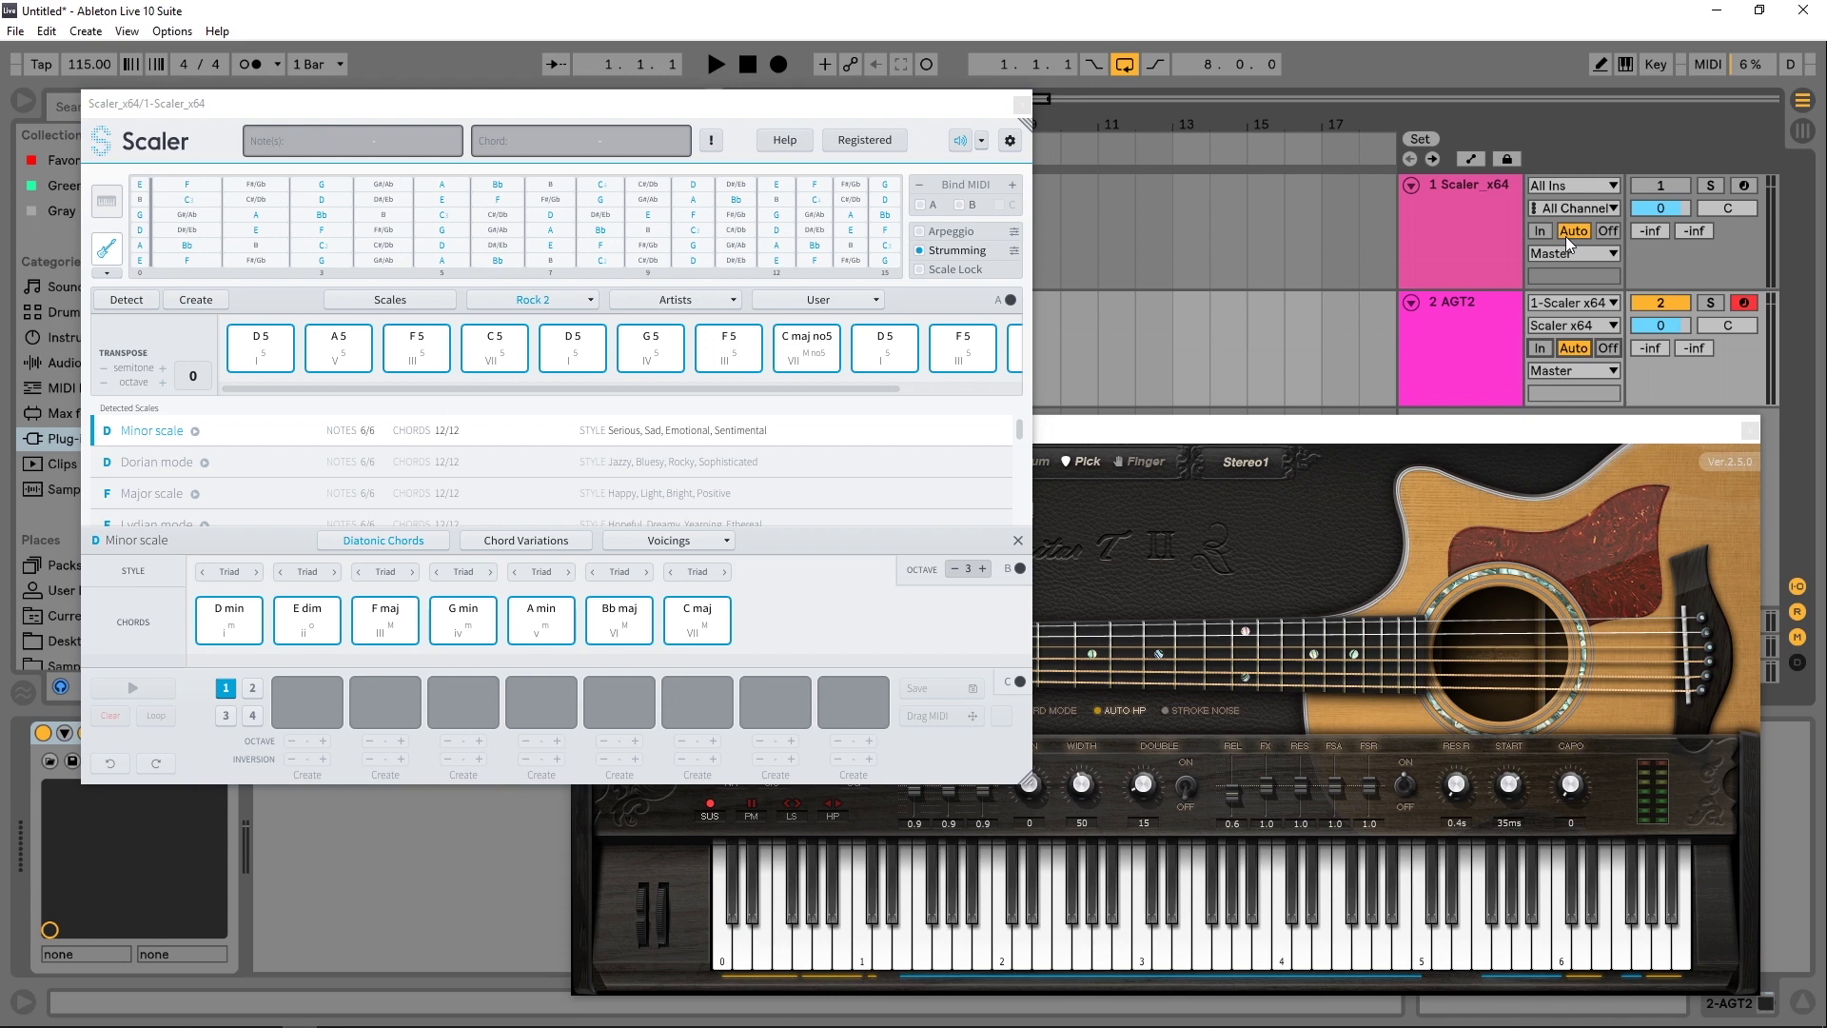
{"action": "left_click", "coordinate": [1541, 349]}
{"action": "left_click", "coordinate": [1744, 185]}
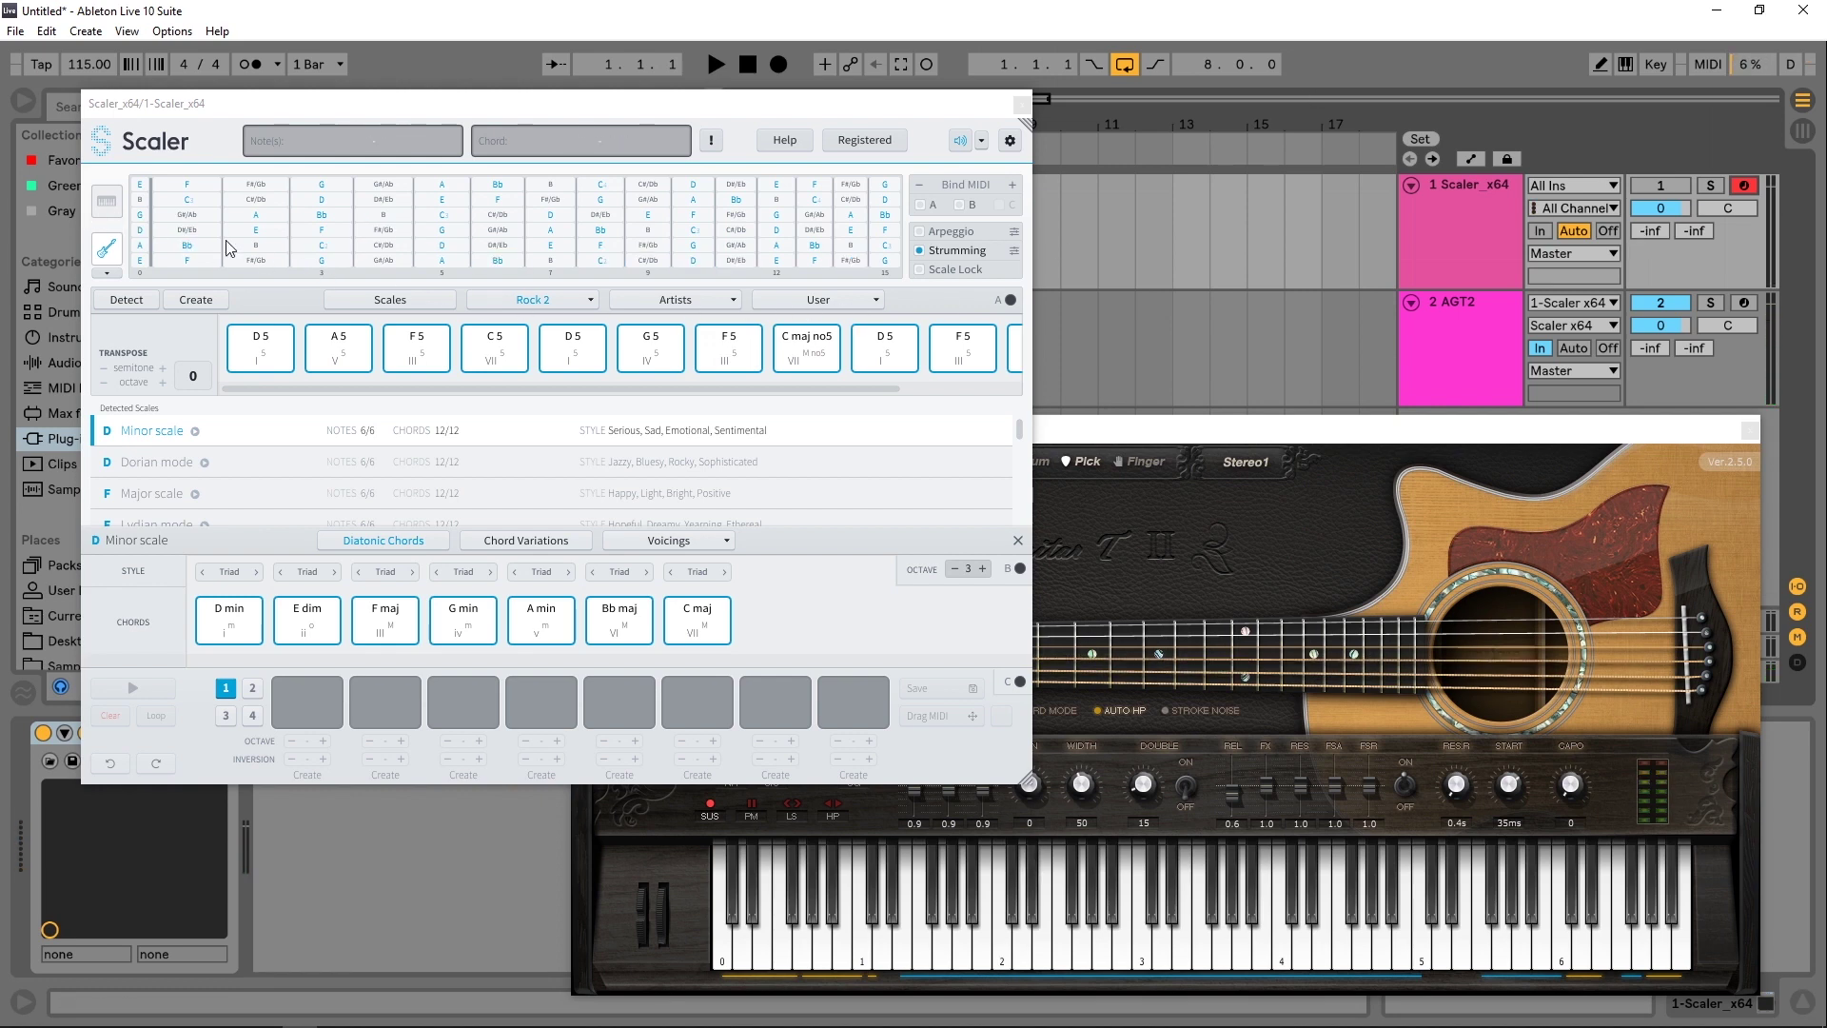
{"action": "left_click", "coordinate": [1011, 301]}
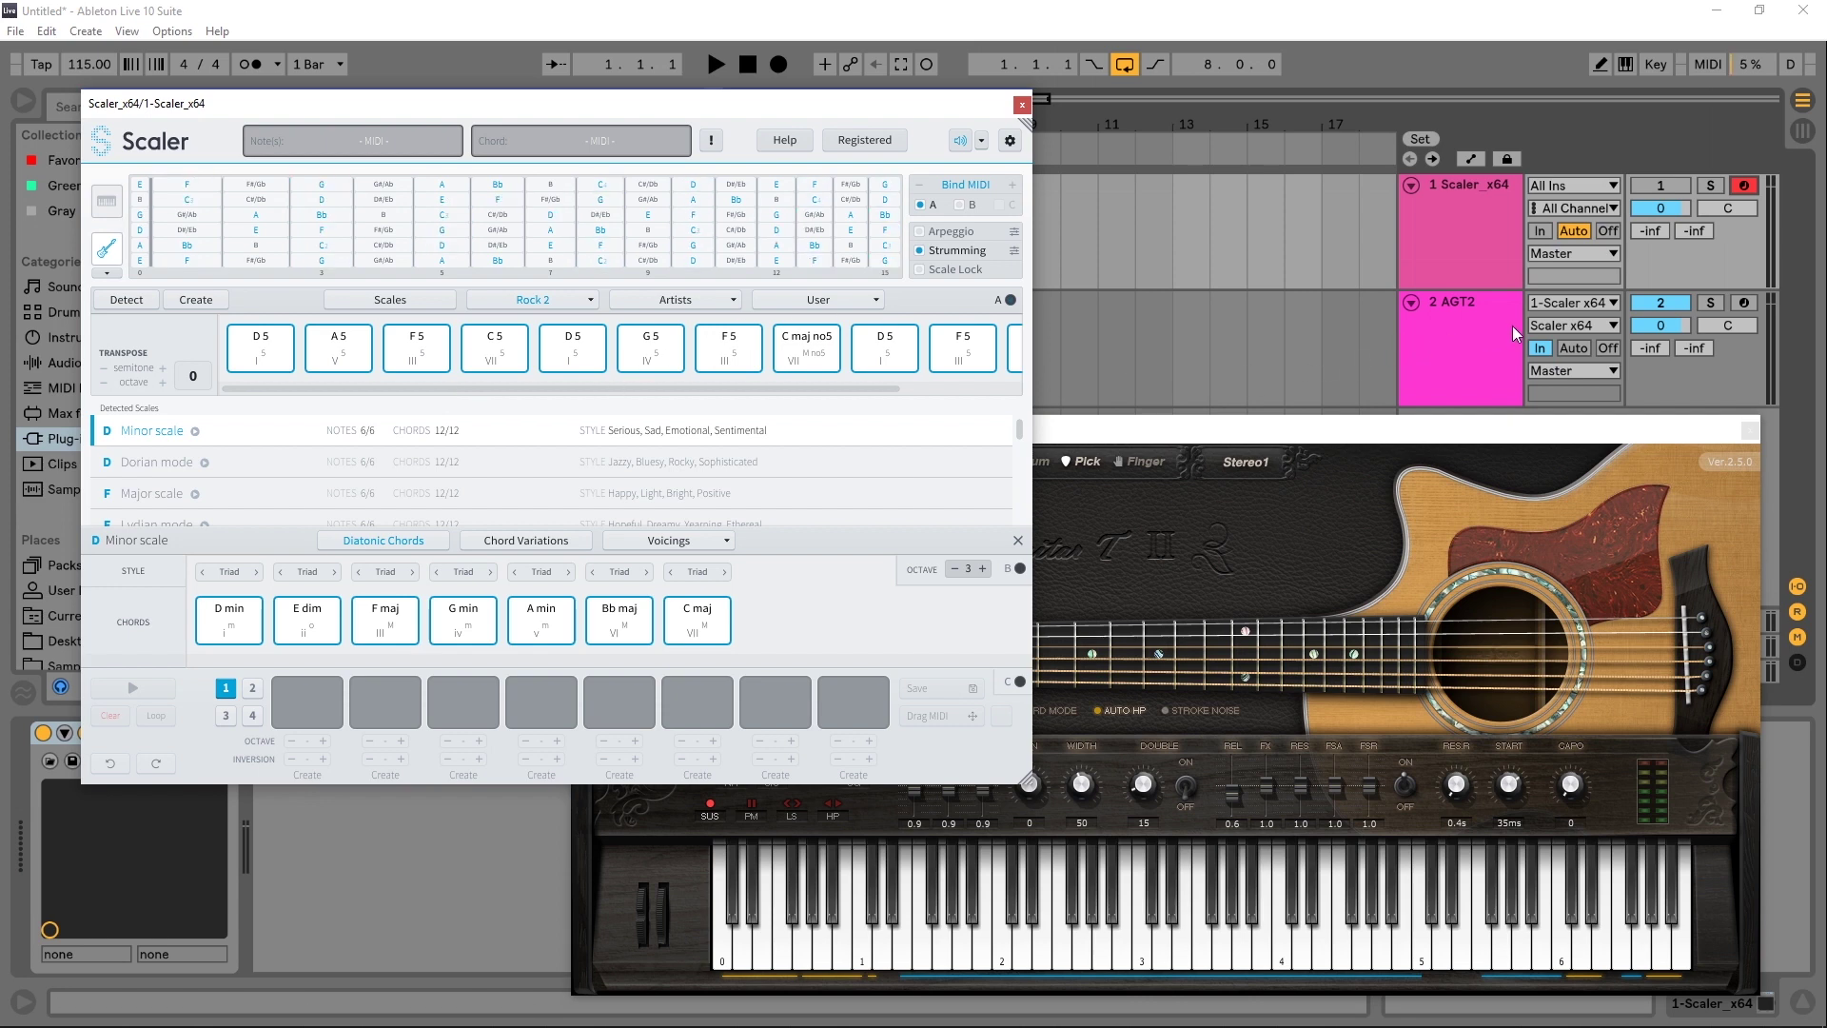
{"action": "left_click", "coordinate": [1745, 301]}
{"action": "left_click", "coordinate": [1430, 311]}
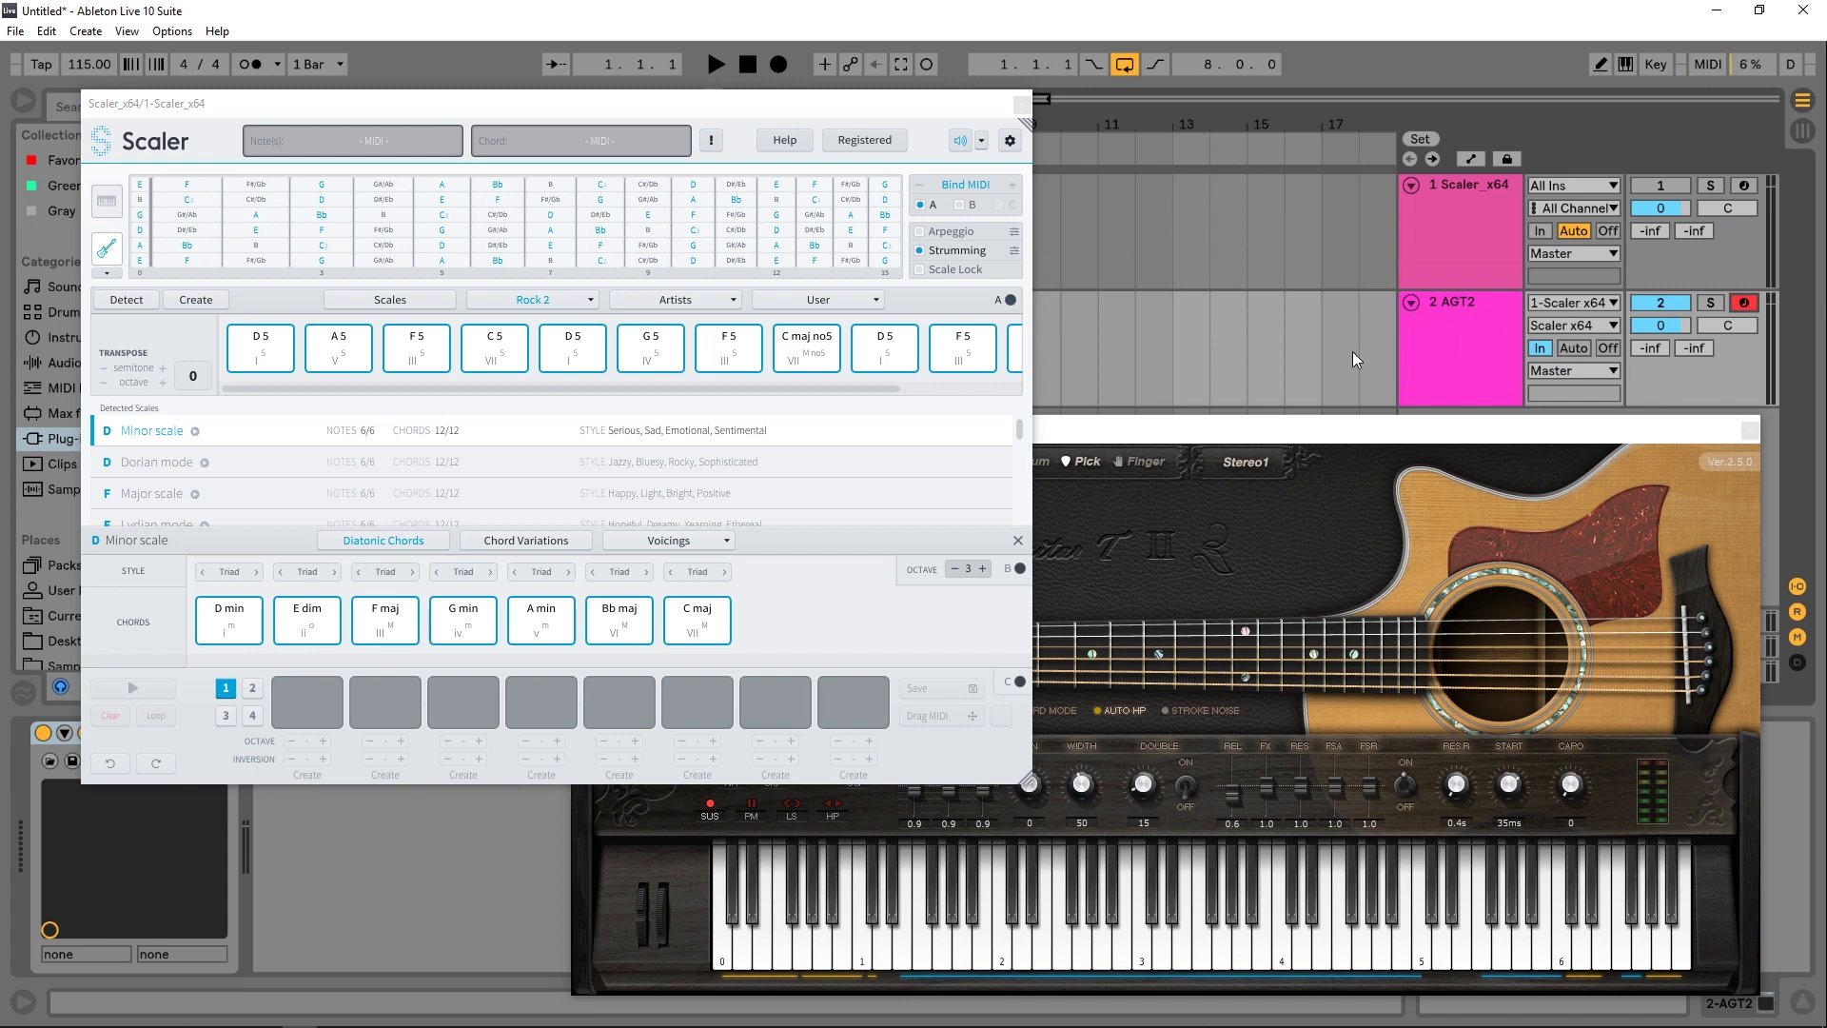
{"action": "left_click", "coordinate": [723, 352]}
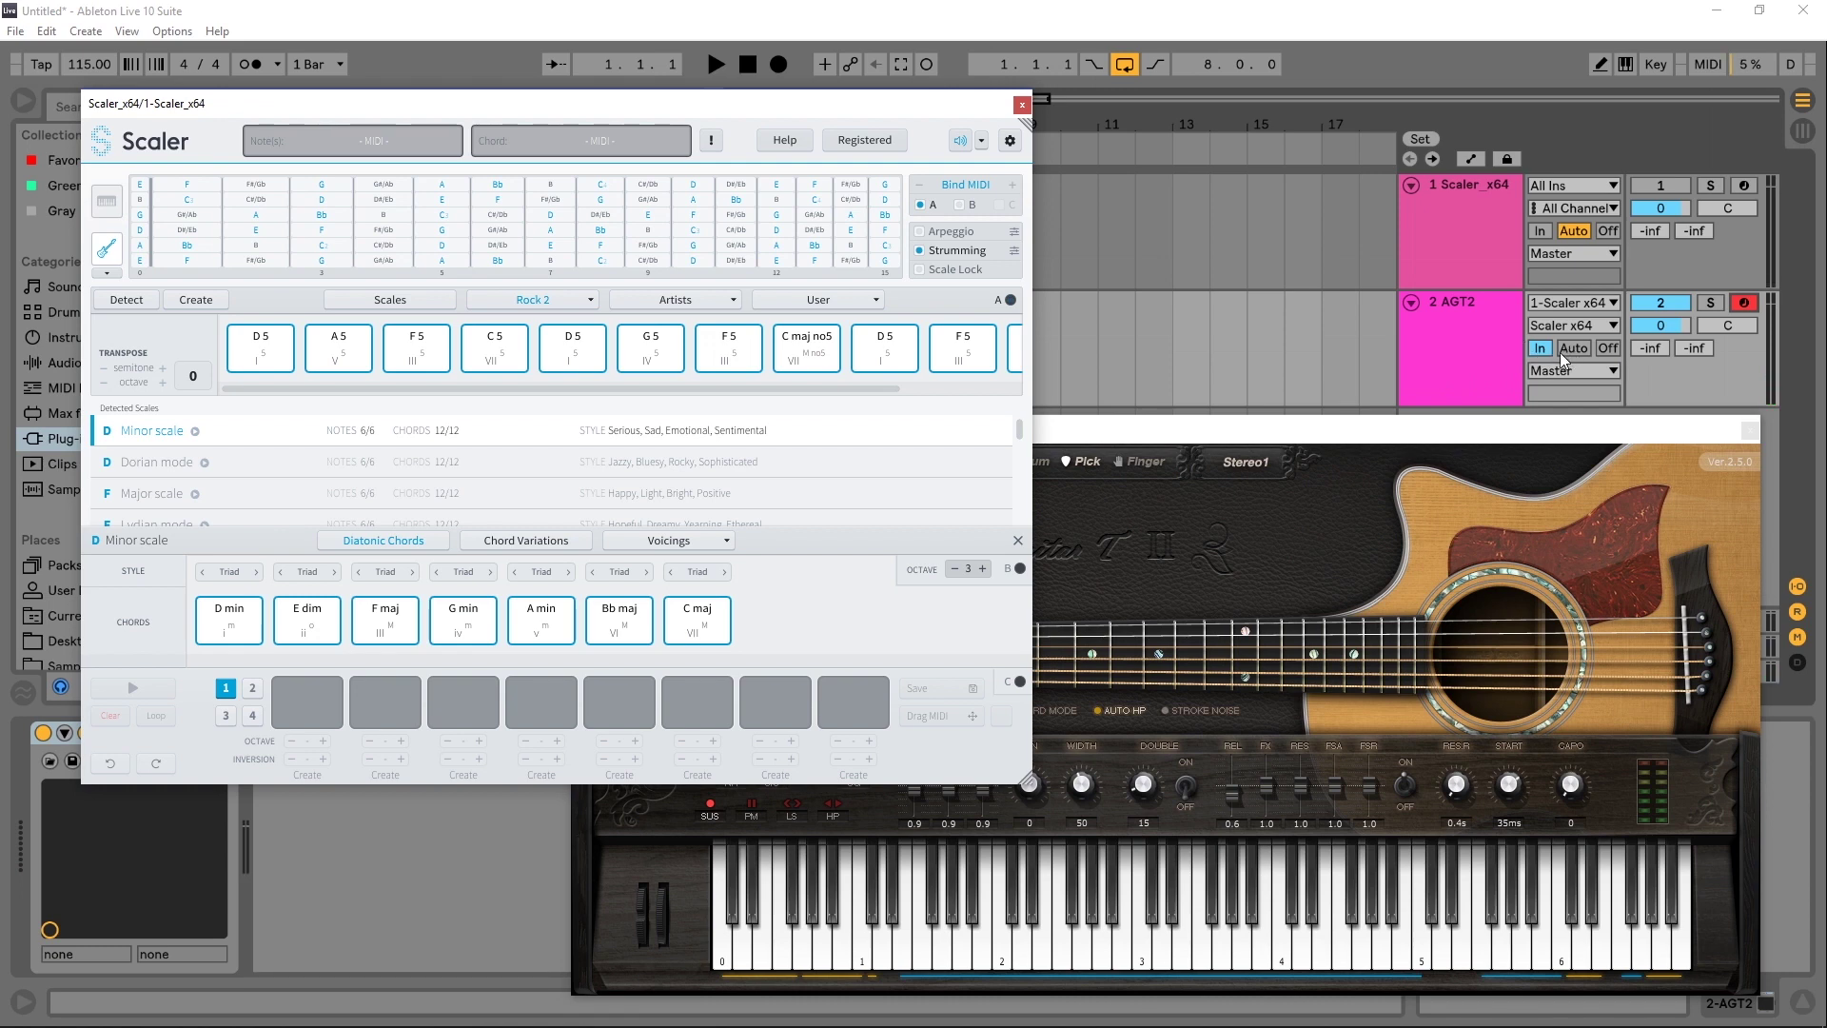
{"action": "left_click", "coordinate": [1743, 185]}
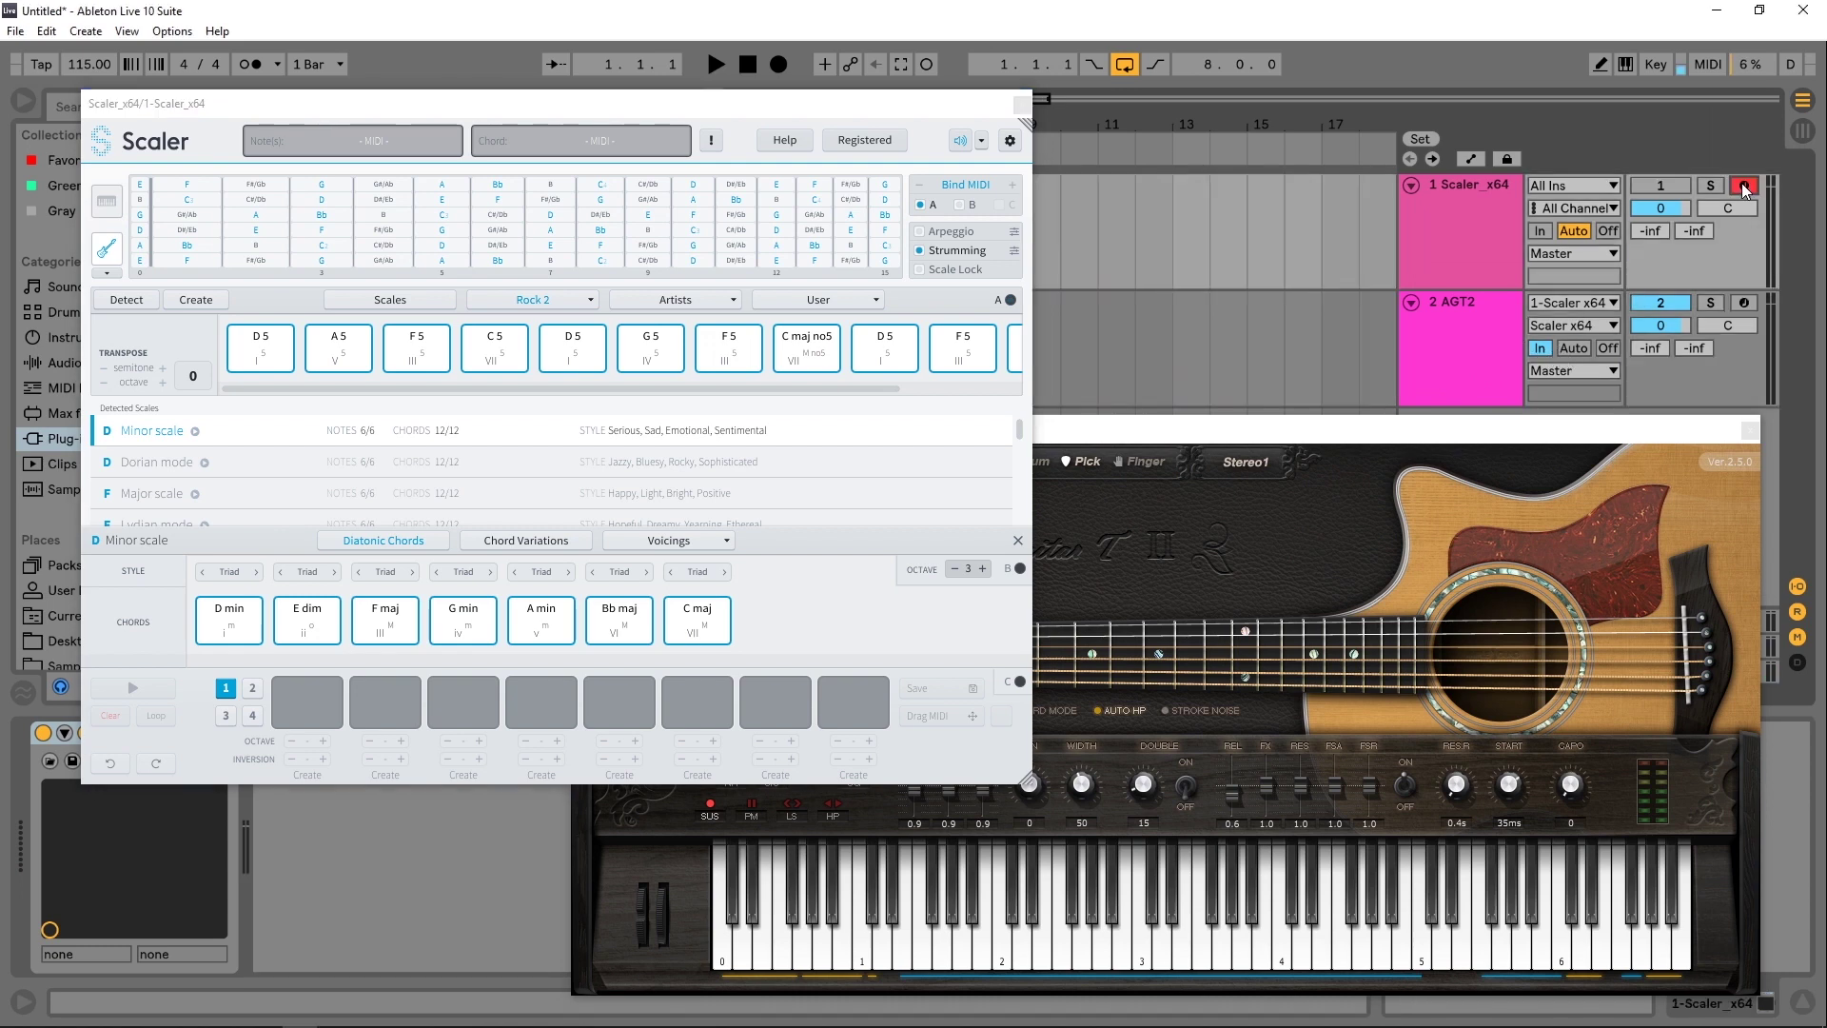